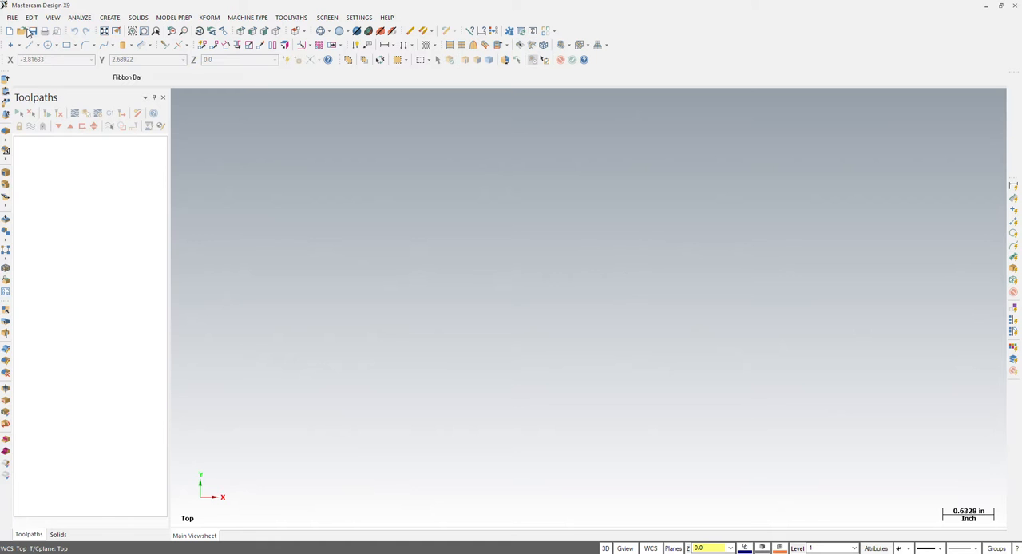
# - Start opening a file and browse to WHS Tech Ed > Classes > Machine Tool > CNC > CAM on the E: drive
pyautogui.click(12, 17)
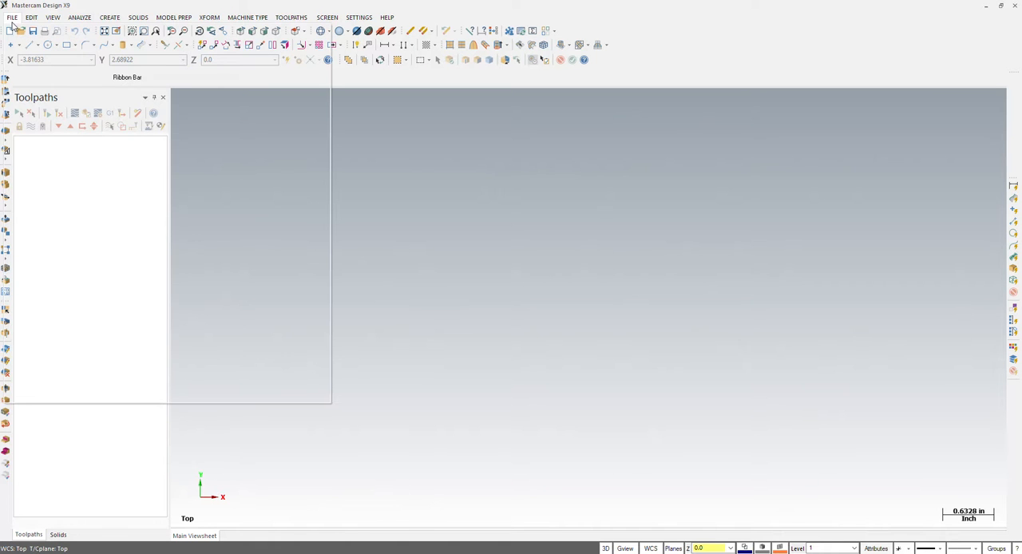
pyautogui.click(497, 208)
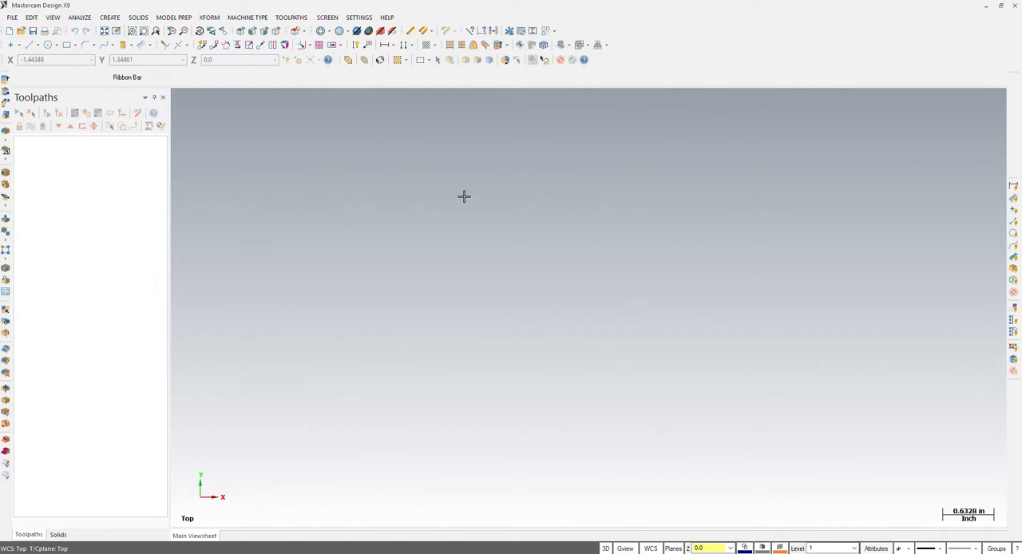
pyautogui.click(22, 32)
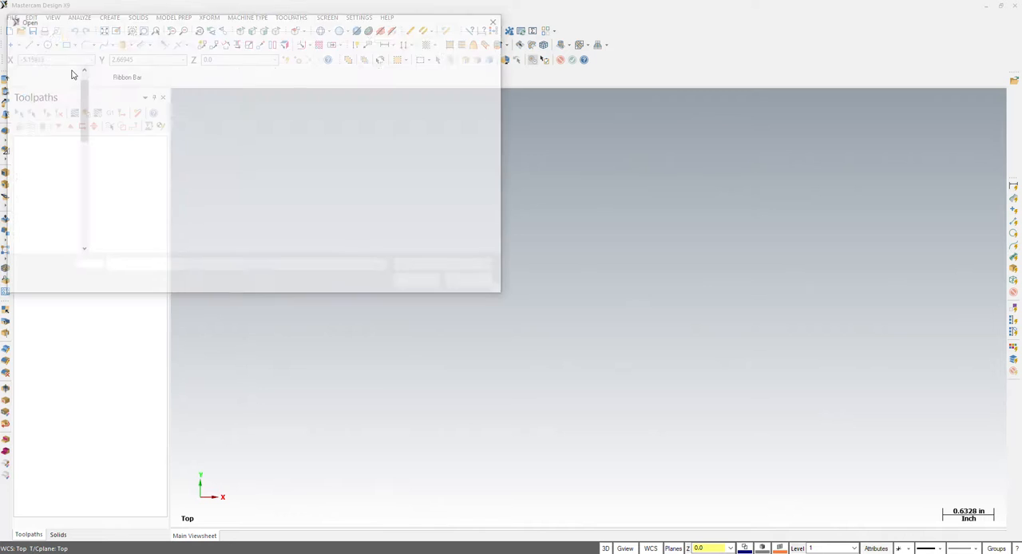
pyautogui.moveTo(83, 97); pyautogui.dragTo(79, 149)
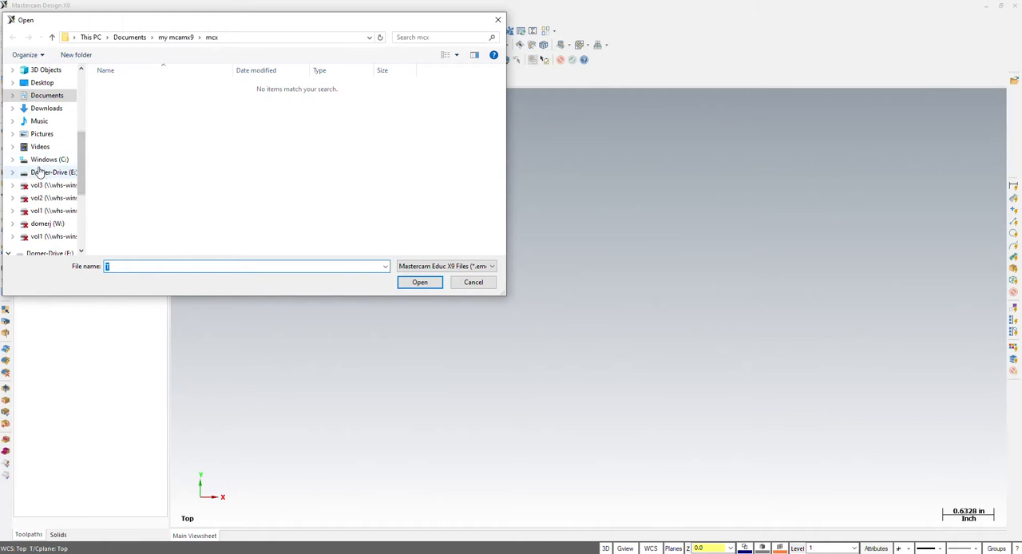
pyautogui.click(49, 173)
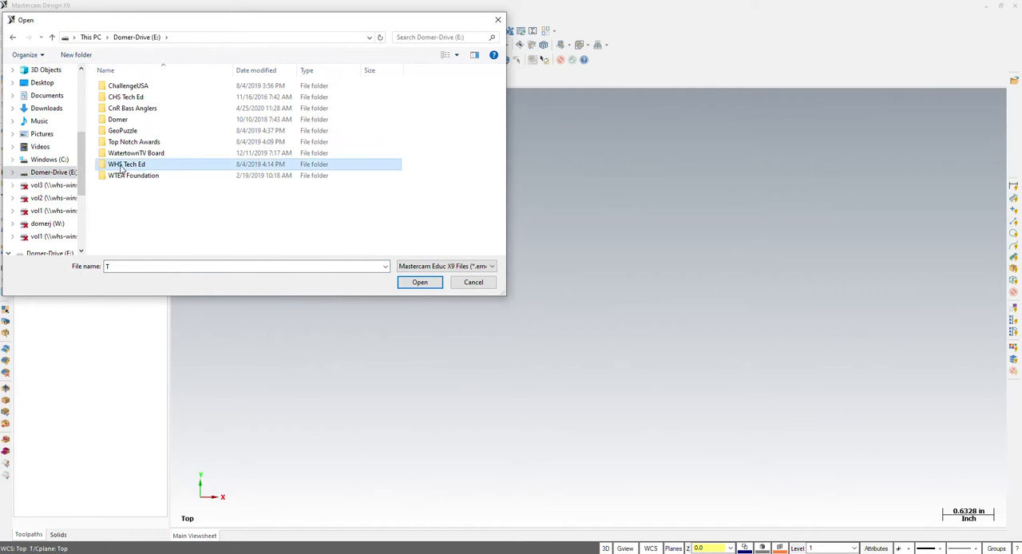
pyautogui.doubleClick(121, 164)
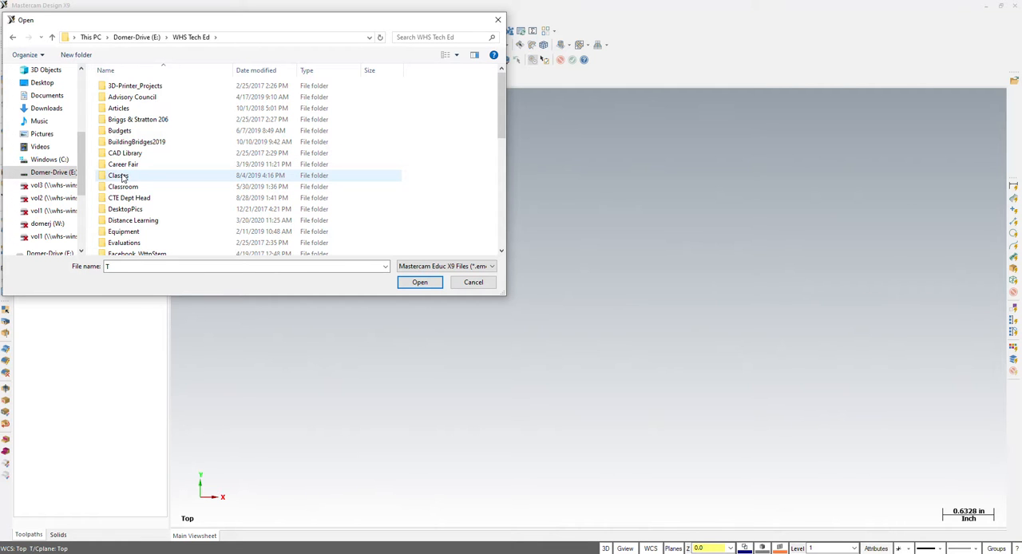
pyautogui.doubleClick(120, 175)
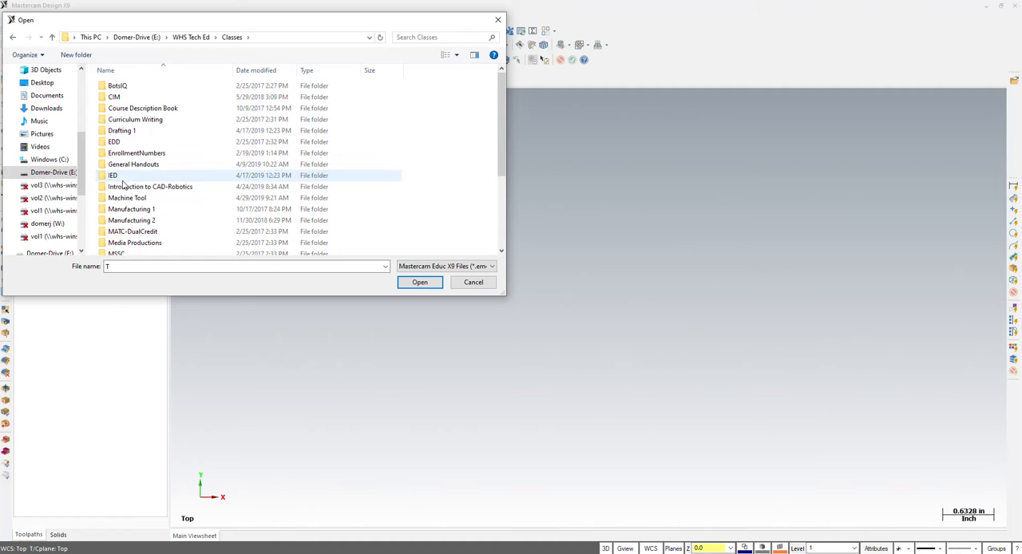
pyautogui.click(126, 199)
pyautogui.doubleClick(126, 199)
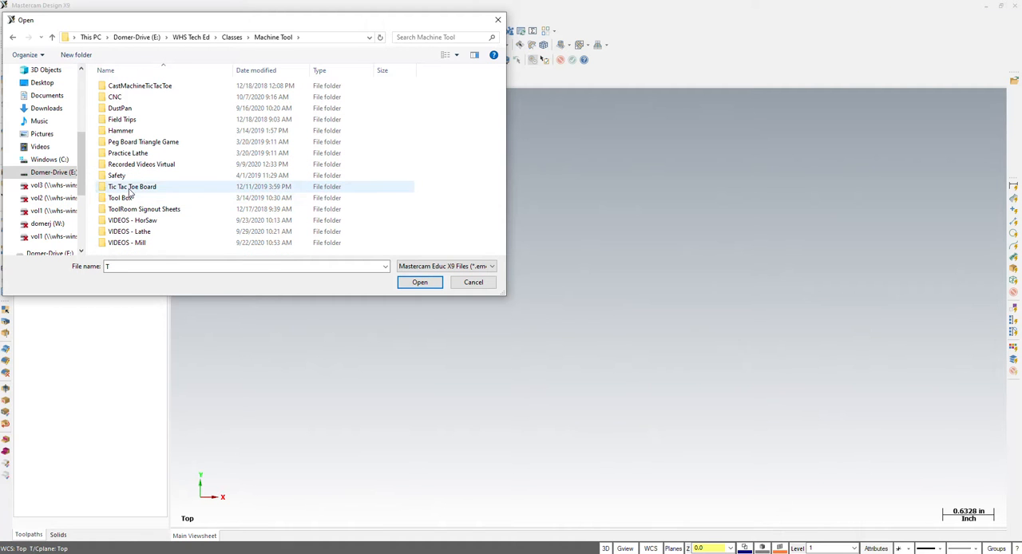
pyautogui.doubleClick(117, 96)
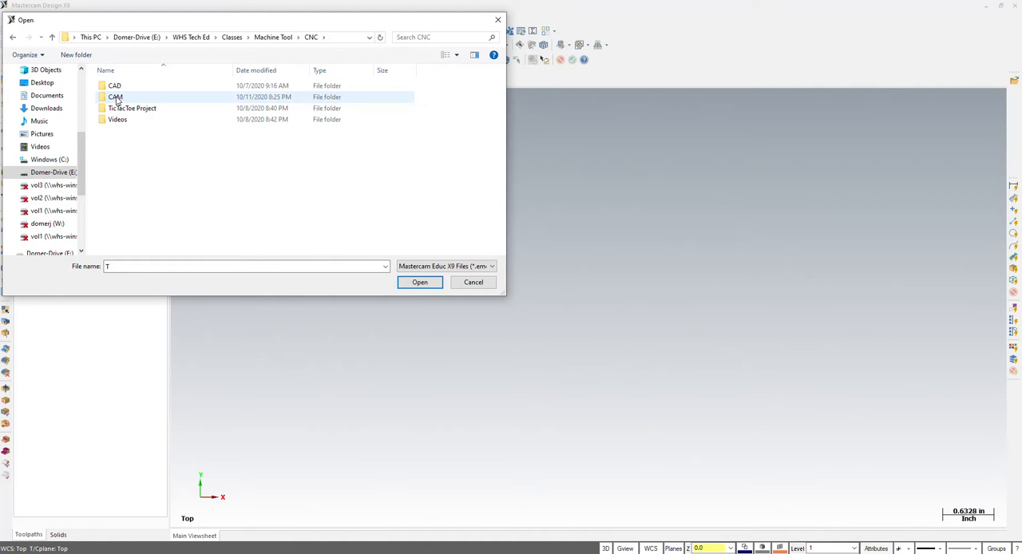
pyautogui.doubleClick(117, 96)
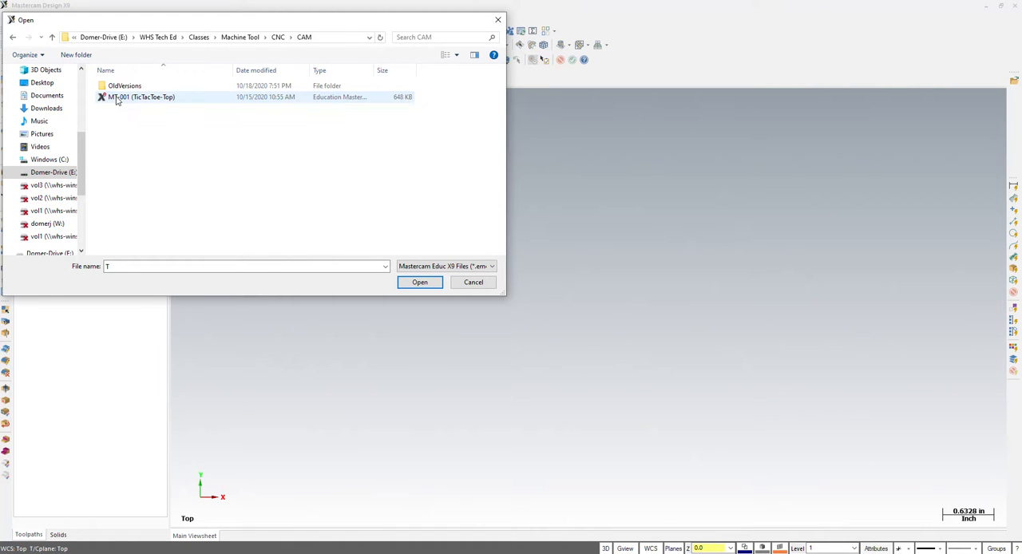
# - Show Autodesk Inventor files (*.ipt, *.iam) in the CAM folder and open the PracticeBlockWrong part
pyautogui.click(452, 267)
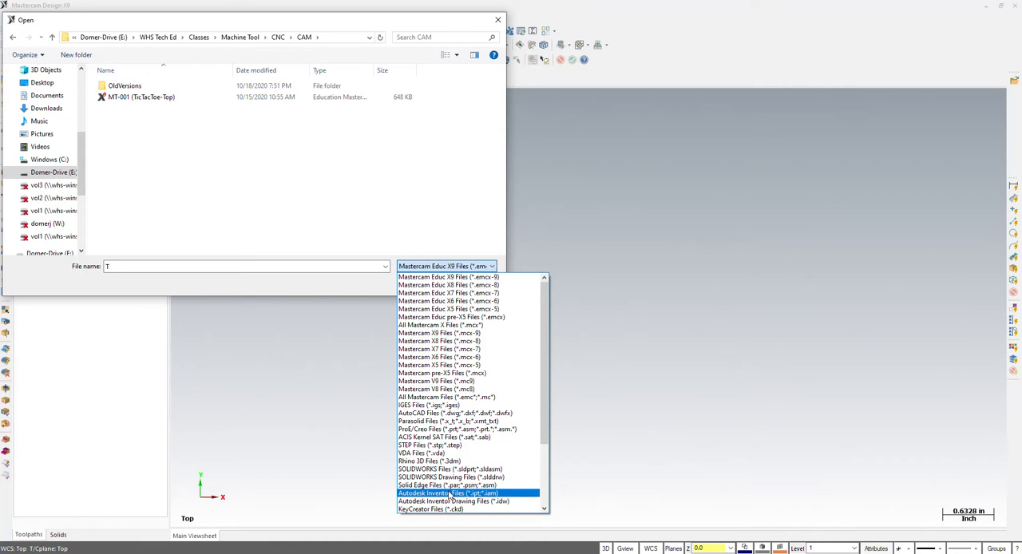
pyautogui.click(451, 494)
pyautogui.click(112, 99)
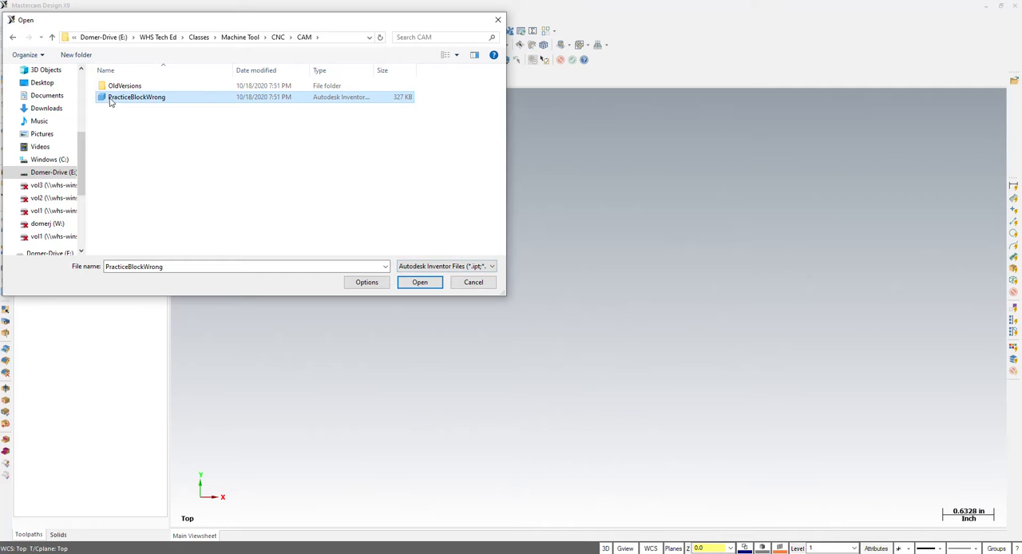
pyautogui.click(428, 284)
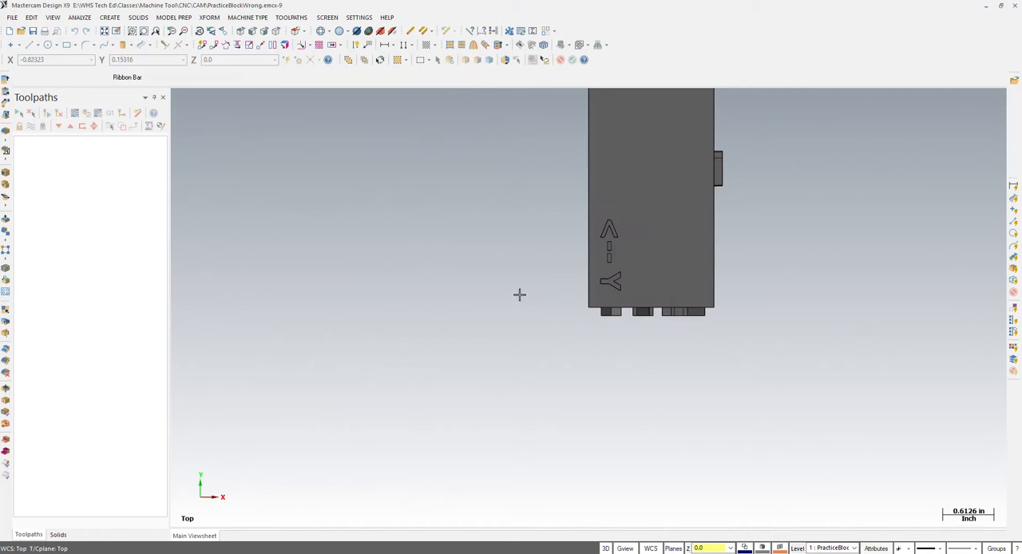
# - Examine the block from several angles, checking its TOP and FRONT lettering and the X, Y and Z arrows against the axes
pyautogui.scroll(-4, 478, 420)
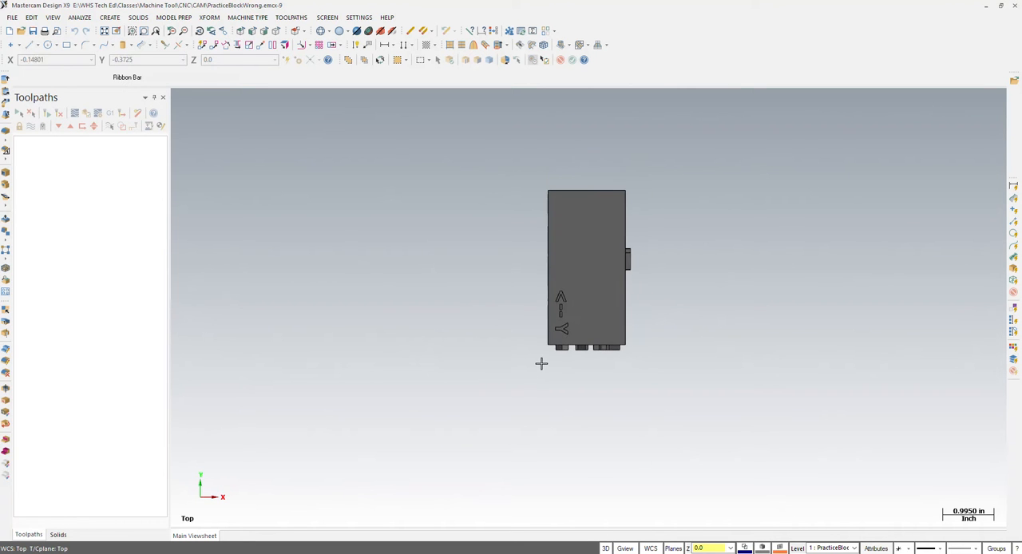
pyautogui.scroll(3, 605, 272)
pyautogui.scroll(-8, 425, 425)
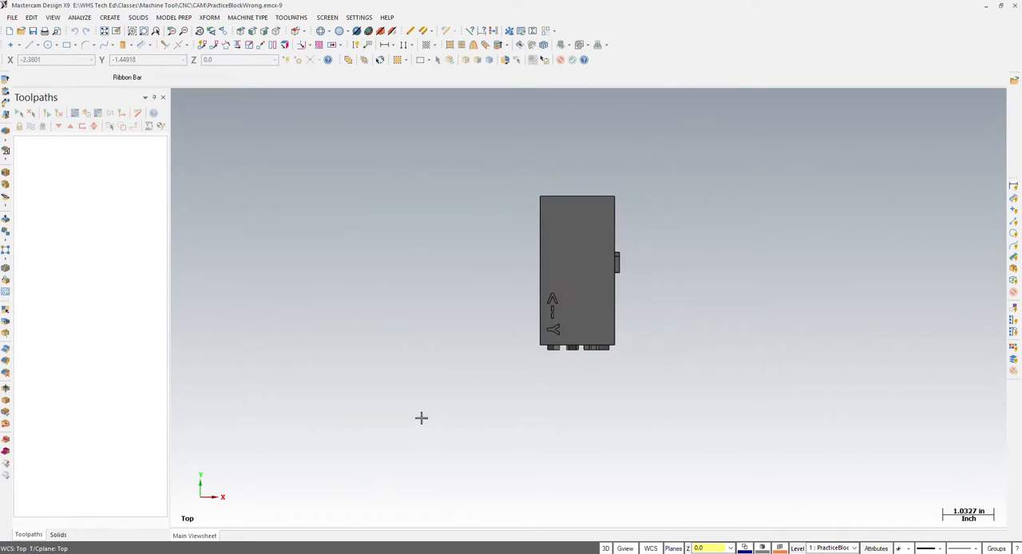
pyautogui.scroll(1, 531, 334)
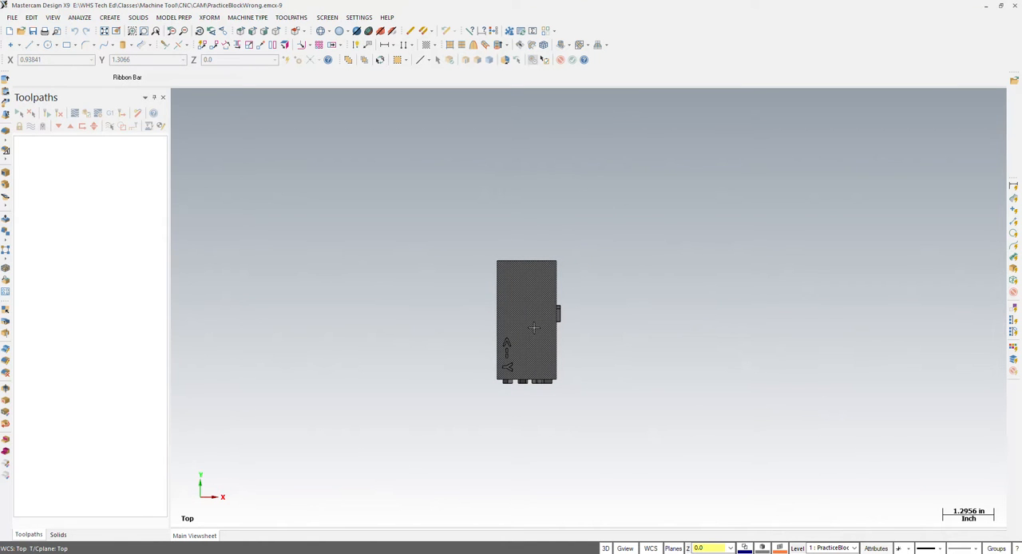
pyautogui.moveTo(534, 325)
pyautogui.mouseDown(button='middle')
pyautogui.moveTo(566, 322)
pyautogui.moveTo(422, 330)
pyautogui.moveTo(486, 338)
pyautogui.moveTo(517, 357)
pyautogui.moveTo(567, 351)
pyautogui.moveTo(548, 325)
pyautogui.mouseUp(button='middle')
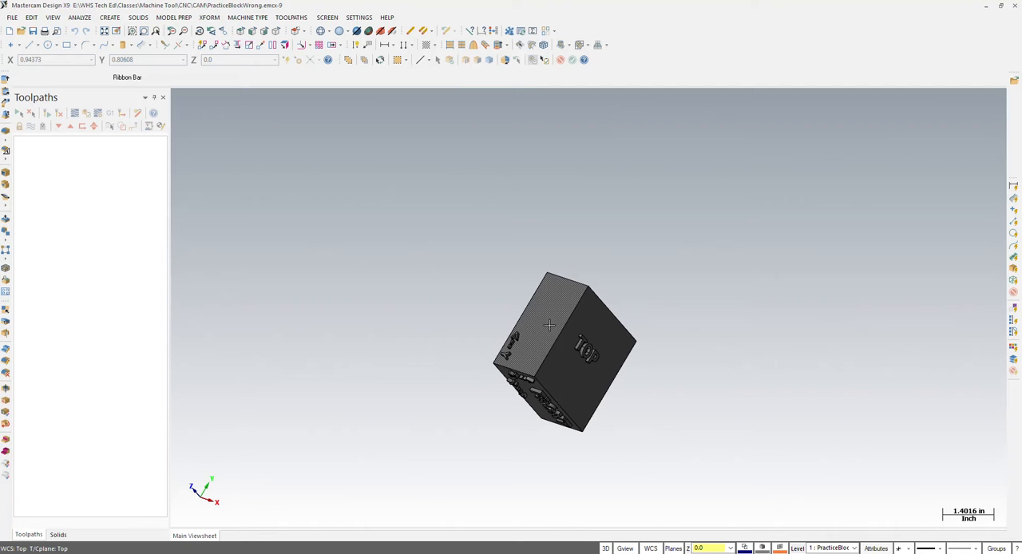
pyautogui.moveTo(548, 325); pyautogui.dragTo(564, 382, button='middle')
pyautogui.scroll(5, 564, 382)
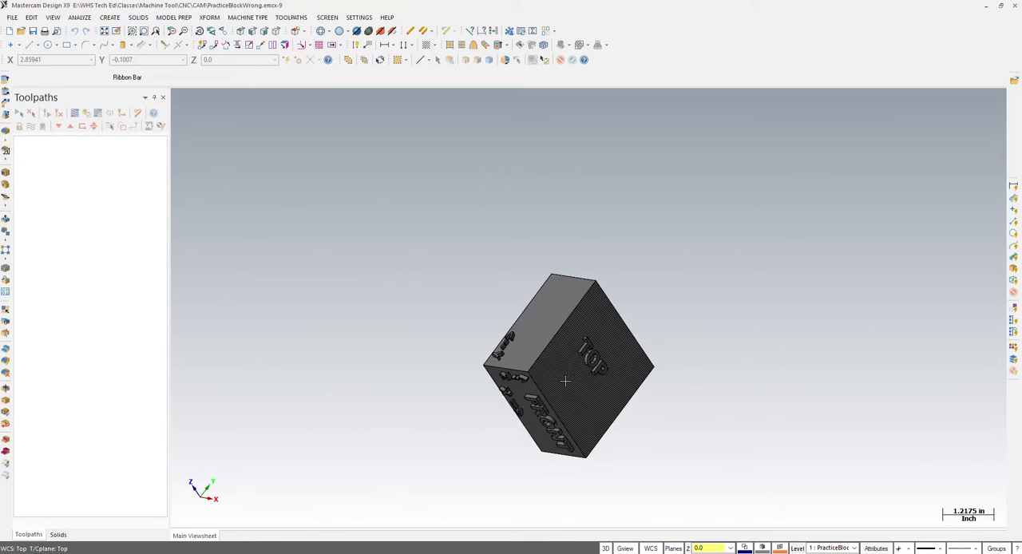
pyautogui.scroll(1, 564, 381)
pyautogui.scroll(-2, 563, 380)
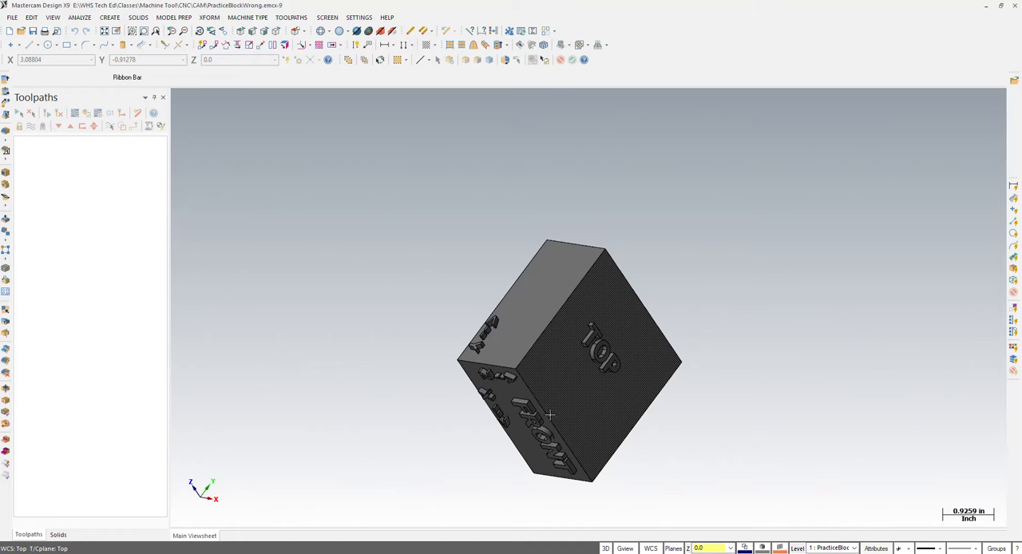
pyautogui.moveTo(515, 401); pyautogui.dragTo(594, 384, button='middle')
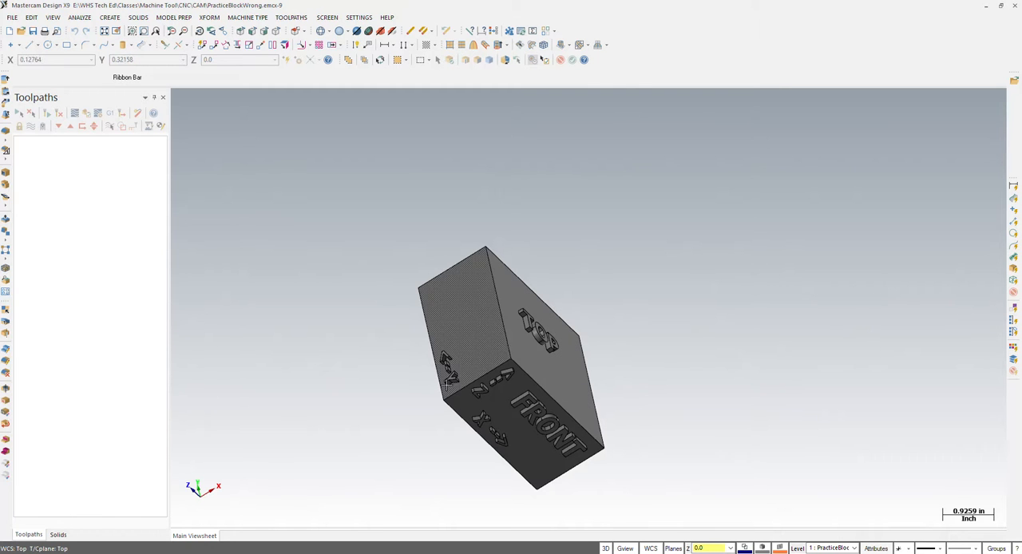
pyautogui.moveTo(512, 350); pyautogui.dragTo(559, 327, button='middle')
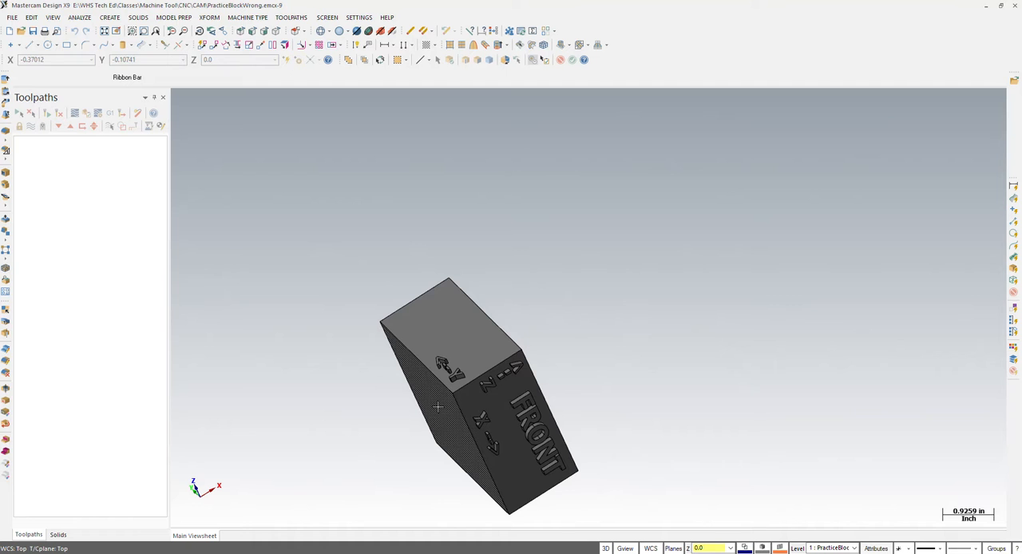
pyautogui.moveTo(471, 372)
pyautogui.mouseDown(button='middle')
pyautogui.moveTo(482, 418)
pyautogui.moveTo(442, 399)
pyautogui.moveTo(413, 413)
pyautogui.moveTo(344, 374)
pyautogui.moveTo(353, 356)
pyautogui.moveTo(381, 351)
pyautogui.mouseUp(button='middle')
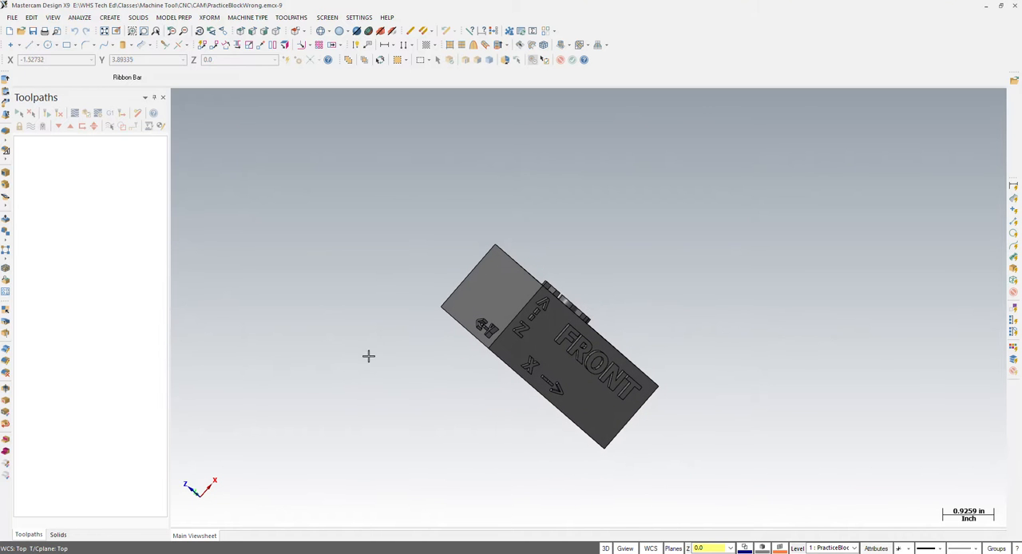
# - Compare the block's orientation with the axes in the Front, Top and Isometric WCS views
pyautogui.rightClick(377, 298)
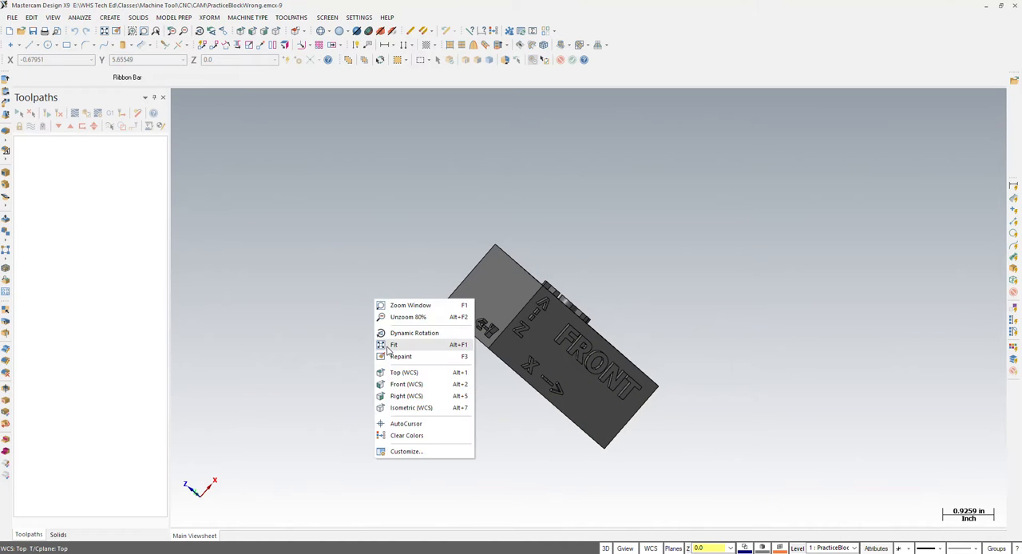
pyautogui.click(407, 385)
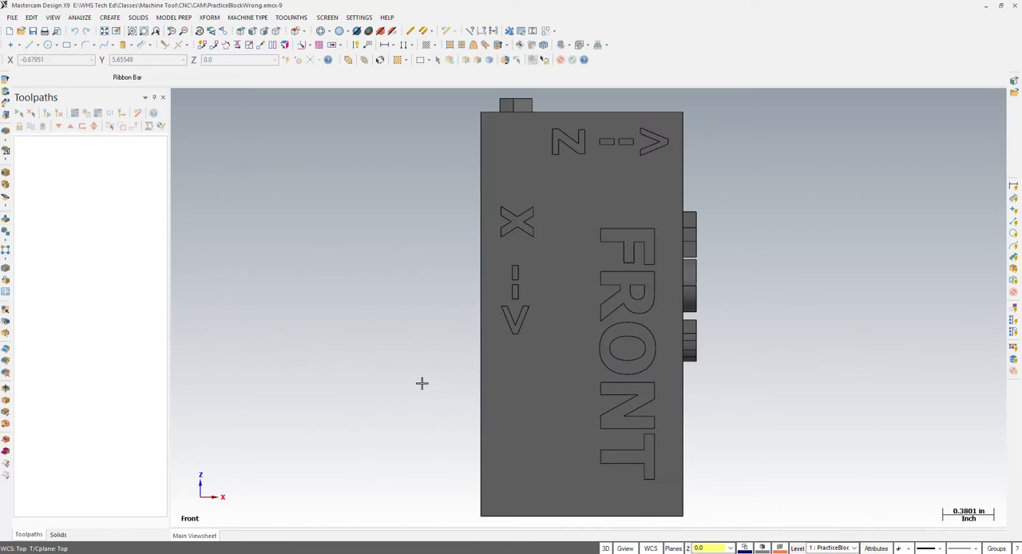
pyautogui.rightClick(384, 374)
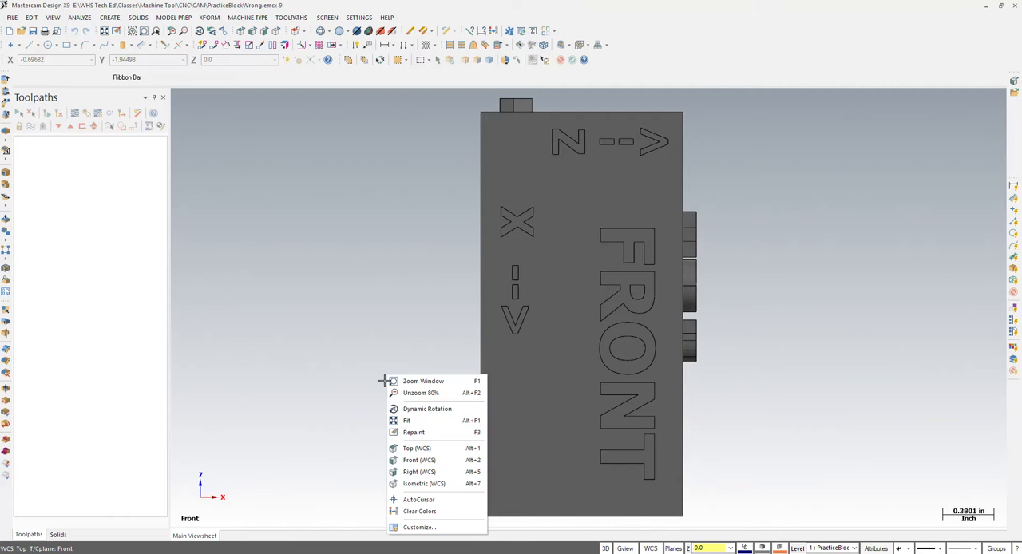
pyautogui.click(412, 448)
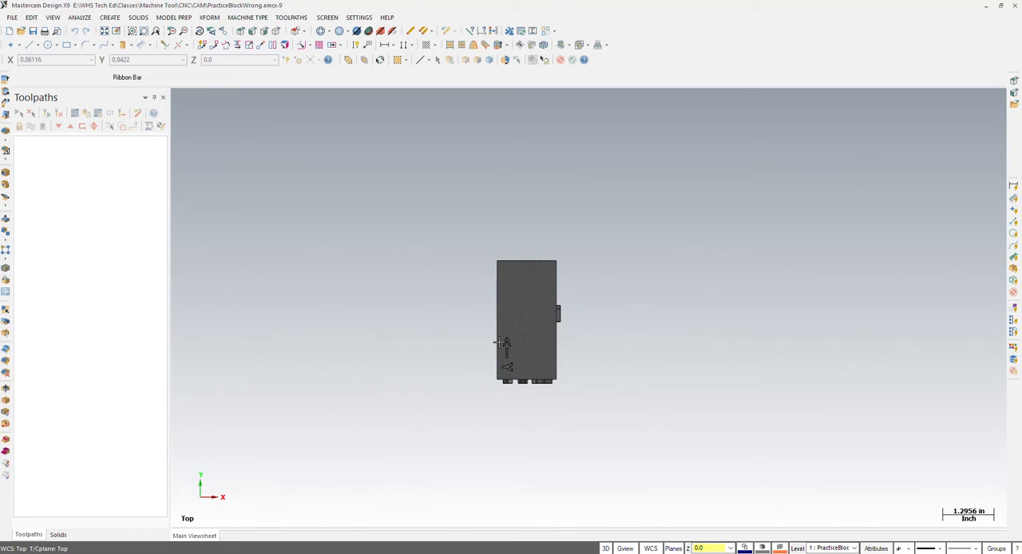
pyautogui.rightClick(408, 393)
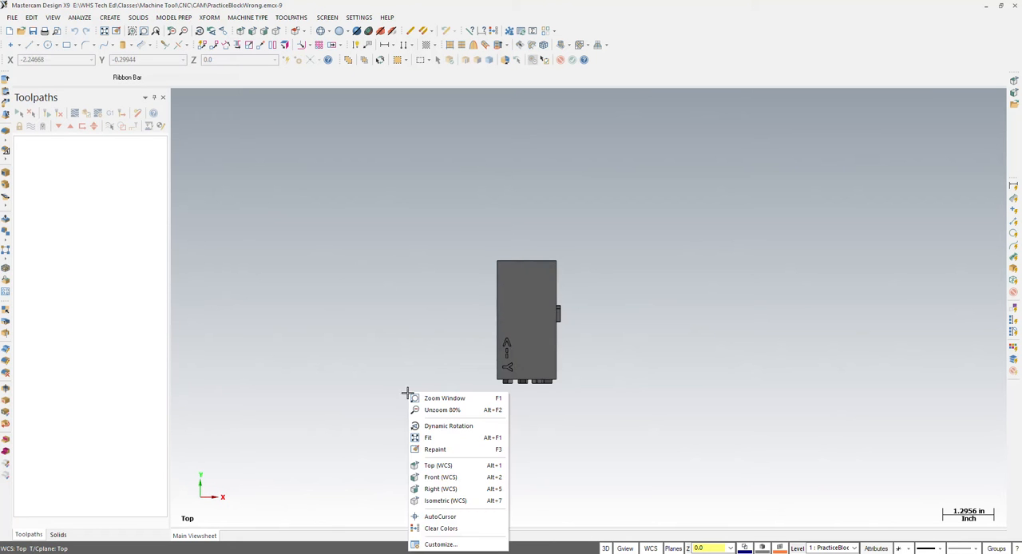
pyautogui.click(431, 478)
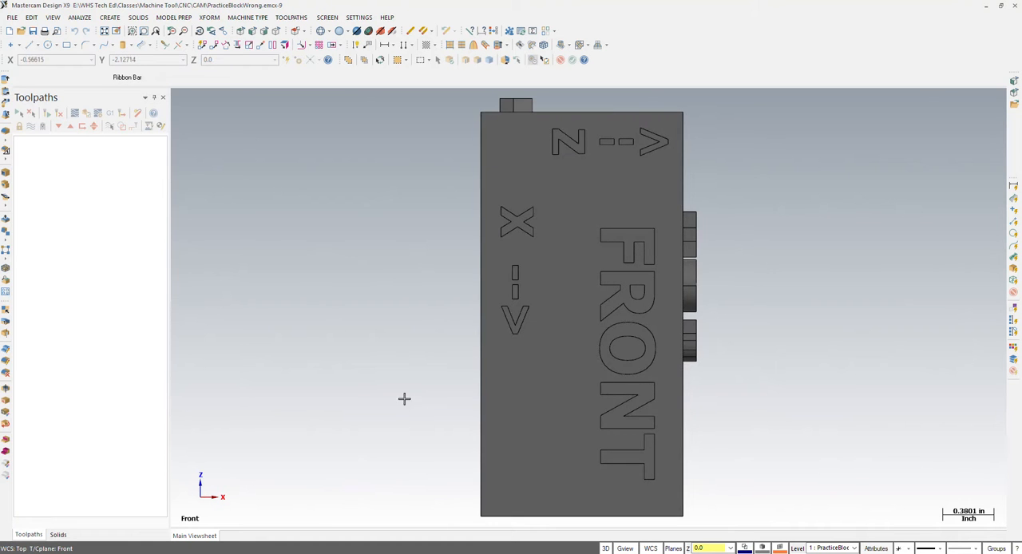
pyautogui.scroll(-5, 394, 392)
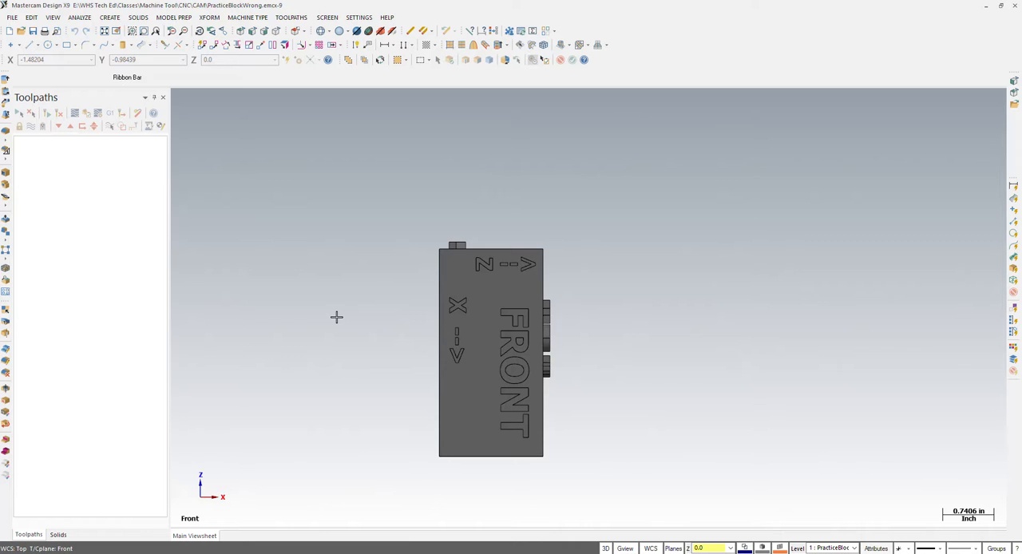
pyautogui.rightClick(366, 322)
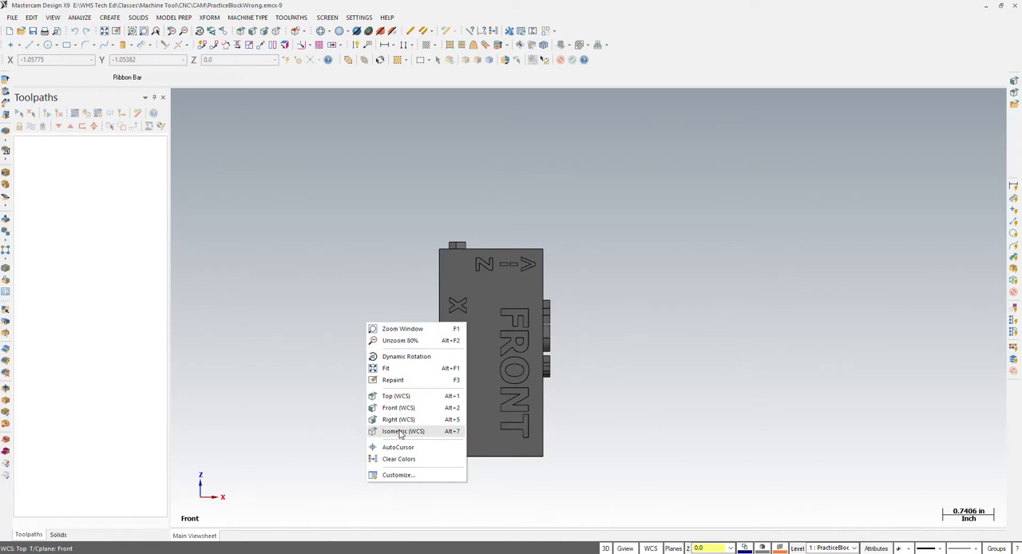
pyautogui.click(401, 432)
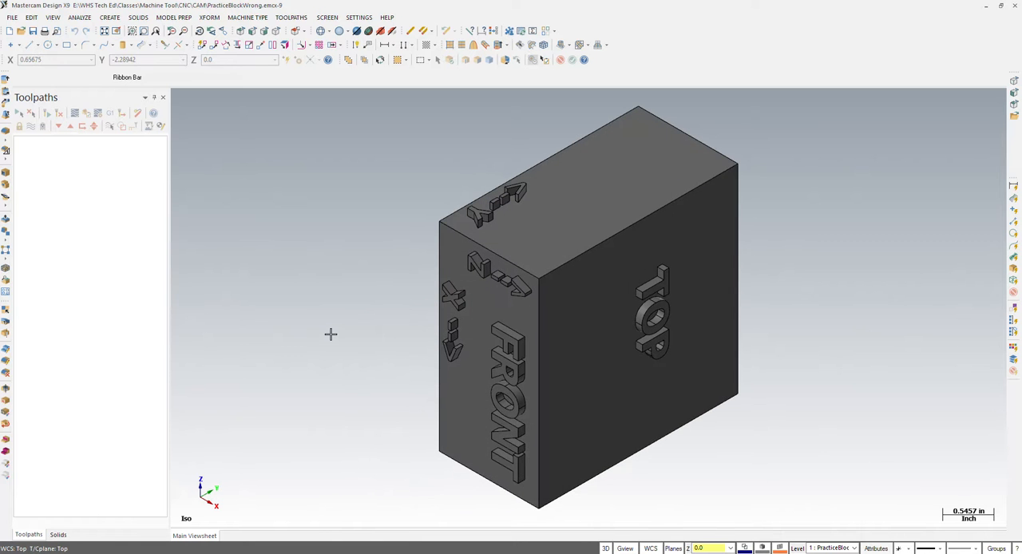
# - Rotate the whole block 90° in the Front view, moving the original instead of making a copy
pyautogui.rightClick(331, 333)
pyautogui.click(359, 420)
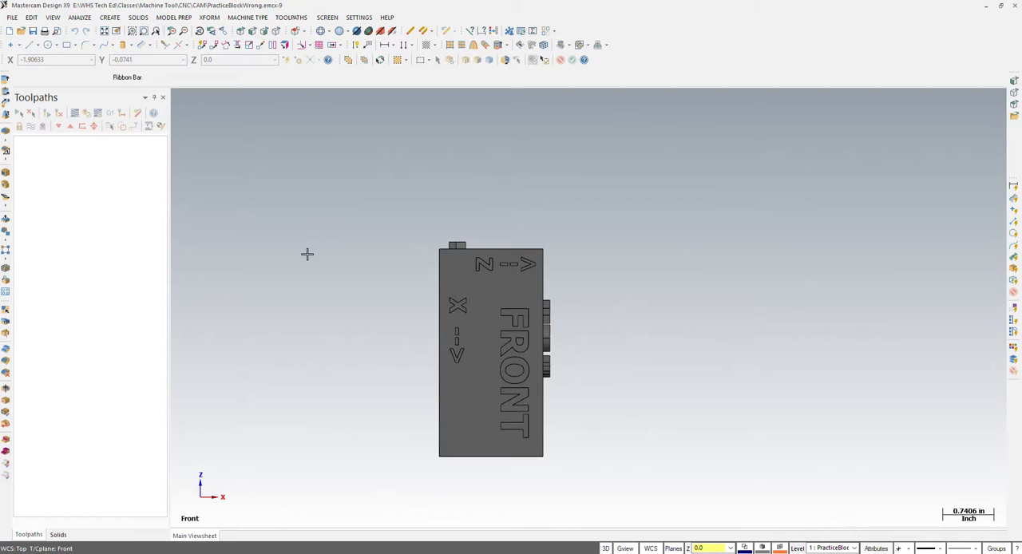
pyautogui.click(210, 17)
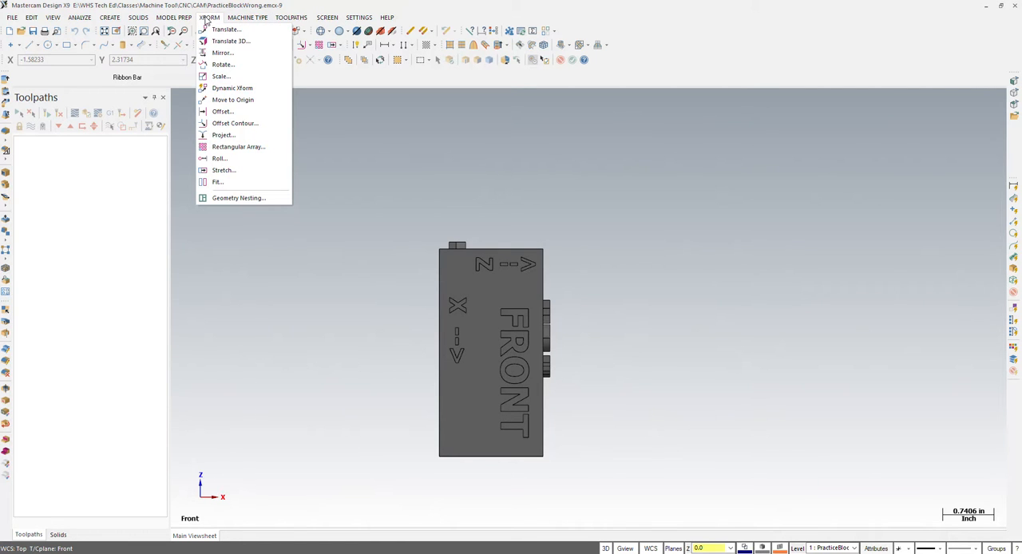
pyautogui.click(223, 66)
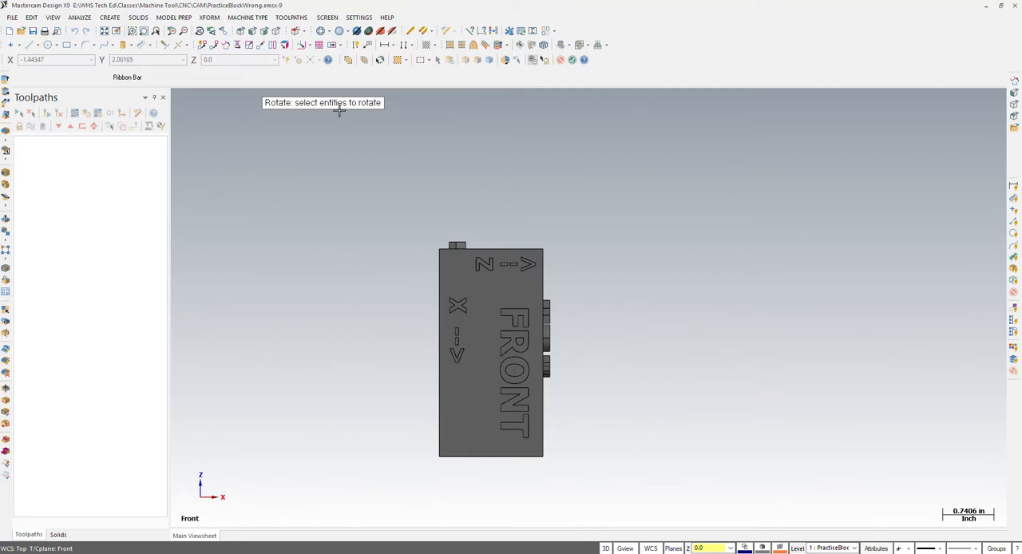
pyautogui.moveTo(409, 217); pyautogui.dragTo(586, 479)
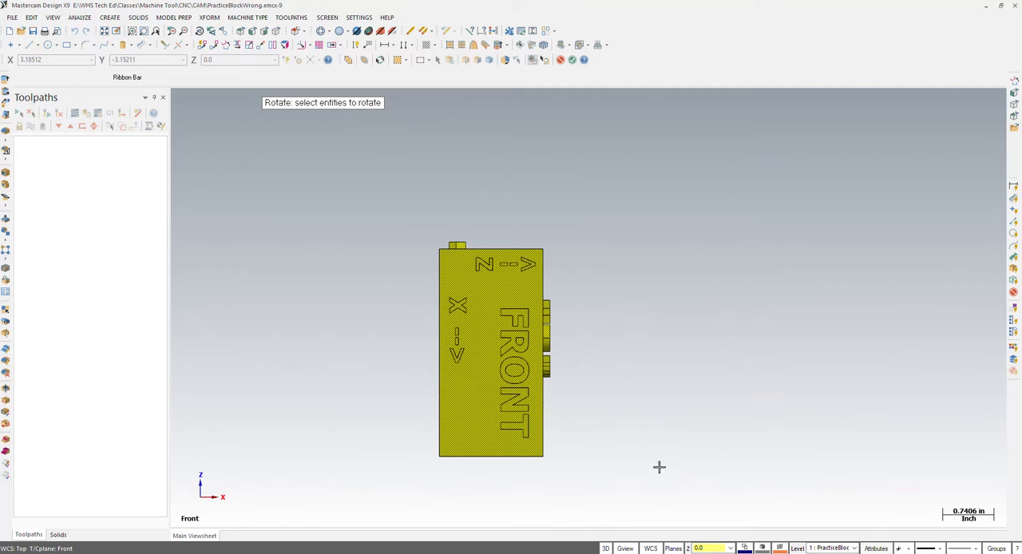
pyautogui.click(572, 61)
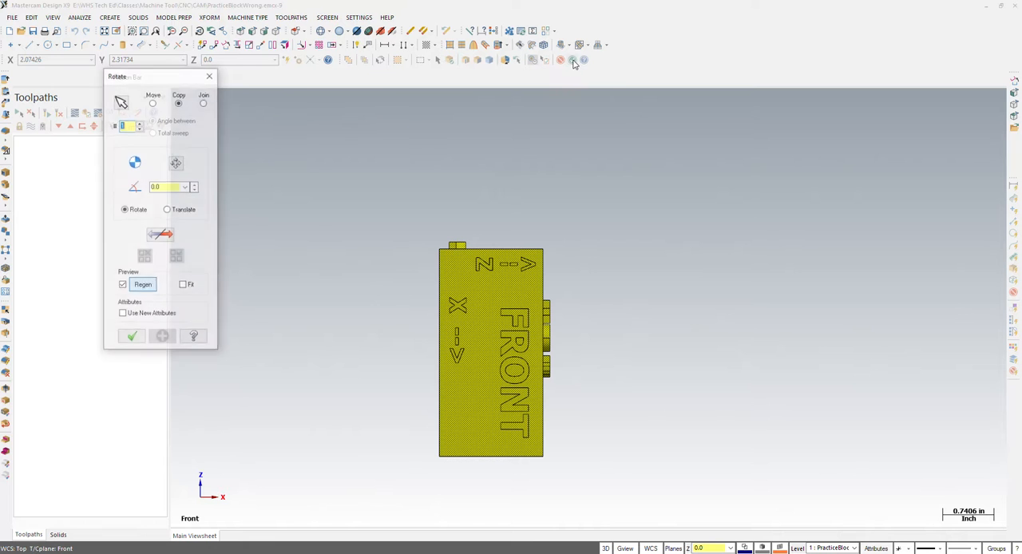
pyautogui.click(152, 103)
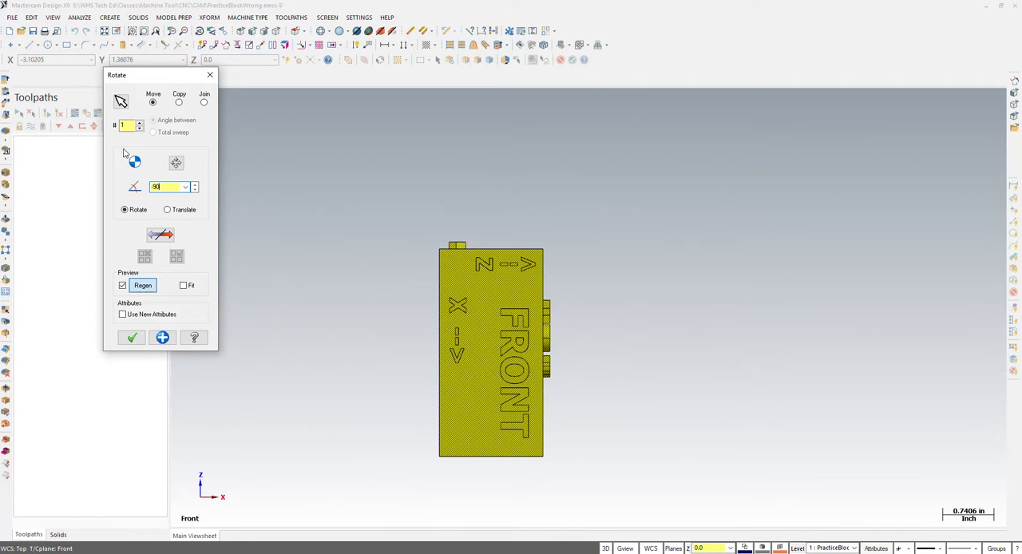
pyautogui.click(130, 125)
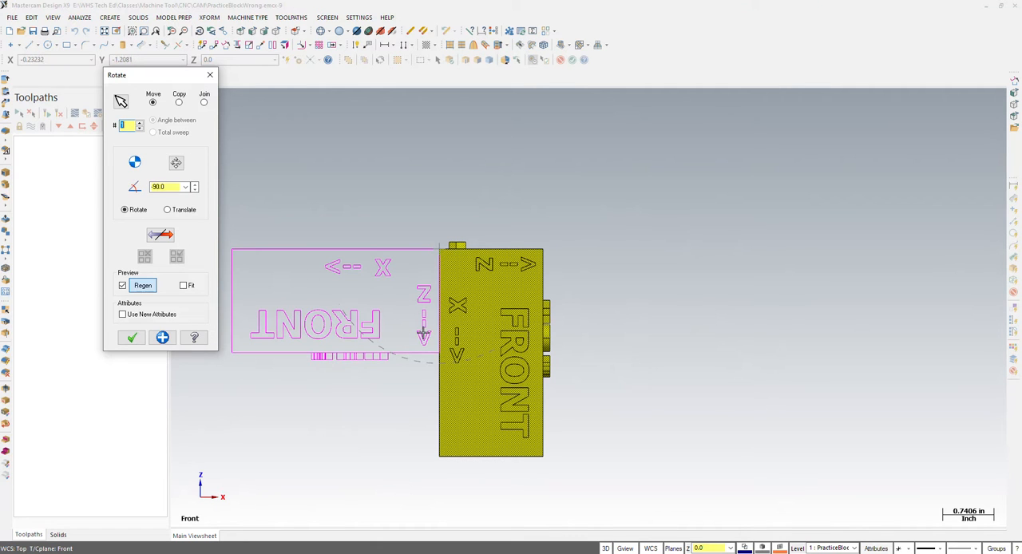
pyautogui.moveTo(168, 188); pyautogui.dragTo(145, 196)
pyautogui.write('90')
pyautogui.press('Tab')
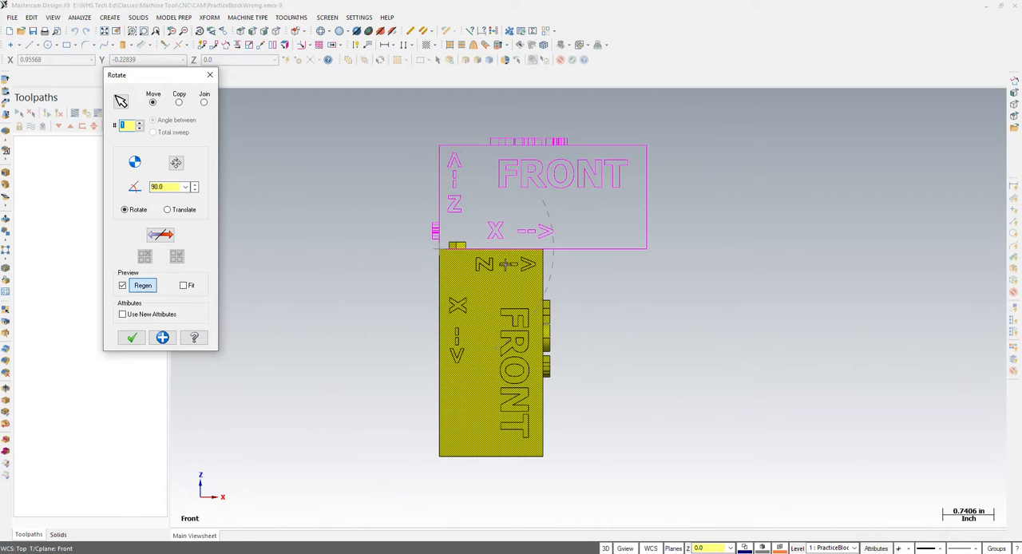
pyautogui.click(133, 338)
# - Inspect the rotated block's TOP and FRONT faces and display the coordinate axes through the origin
pyautogui.moveTo(429, 348); pyautogui.dragTo(545, 345, button='middle')
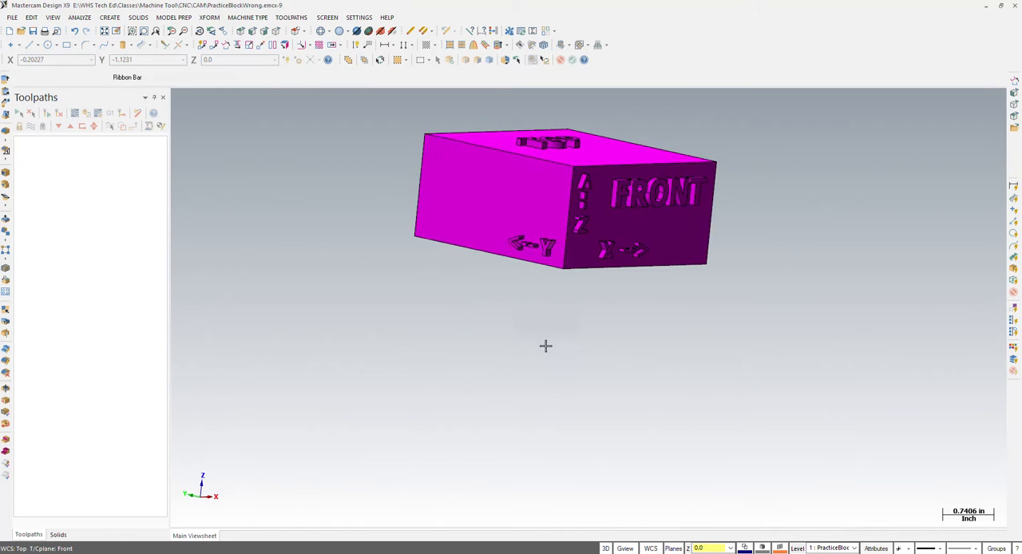
pyautogui.moveTo(615, 317); pyautogui.dragTo(558, 347, button='middle')
pyautogui.scroll(-5, 473, 411)
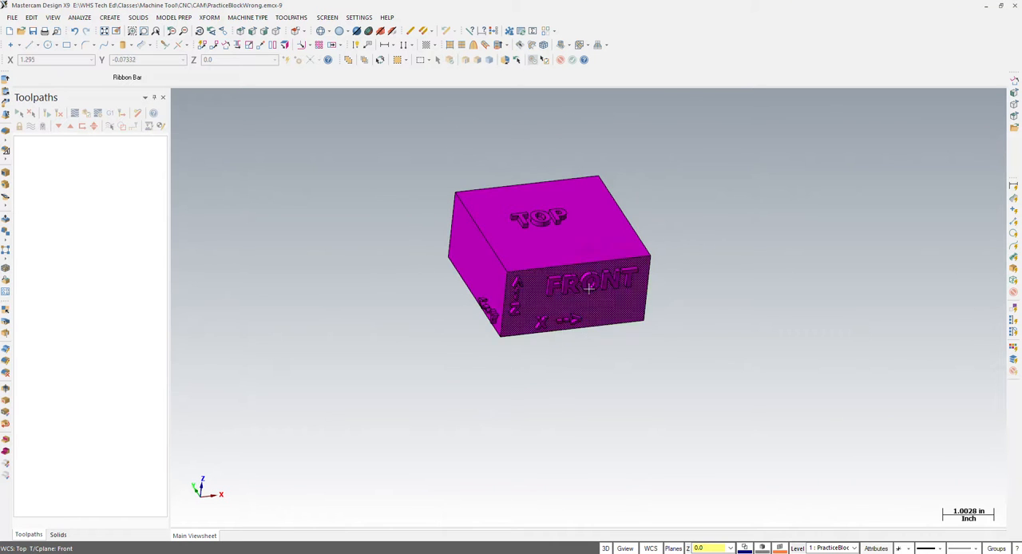
pyautogui.scroll(5, 546, 232)
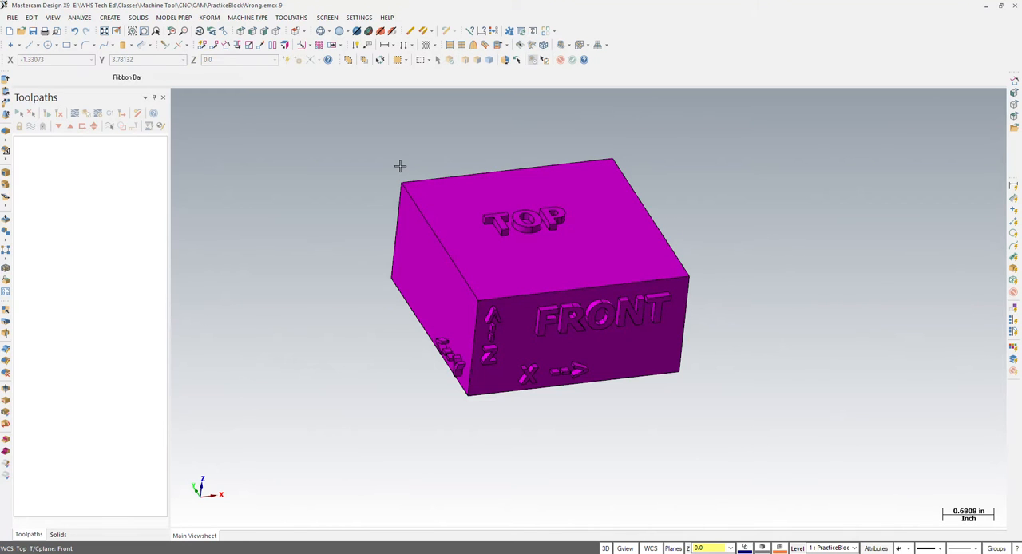
pyautogui.press('F9')
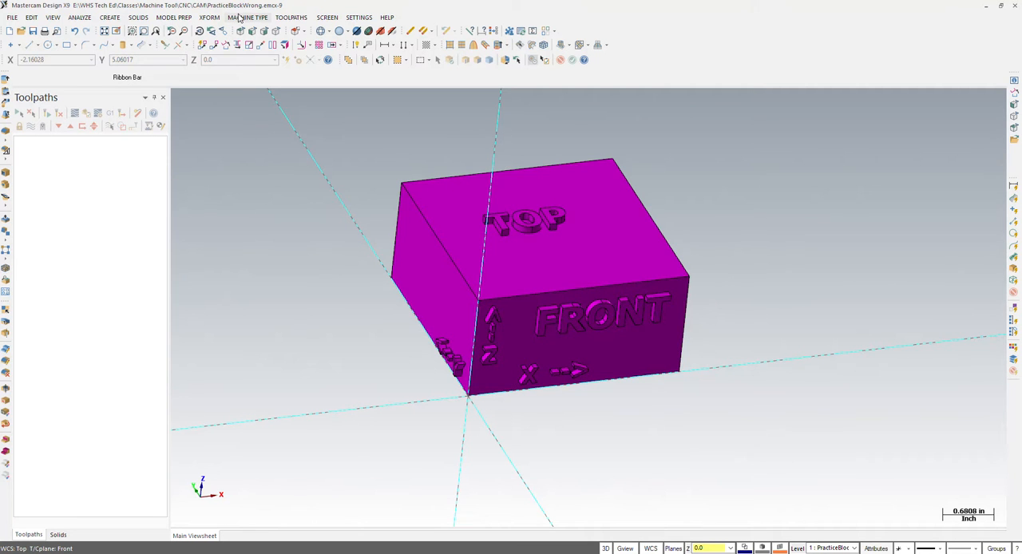
# - Move the block to the origin using the rear-left corner of its TOP face as the reference point
pyautogui.click(209, 17)
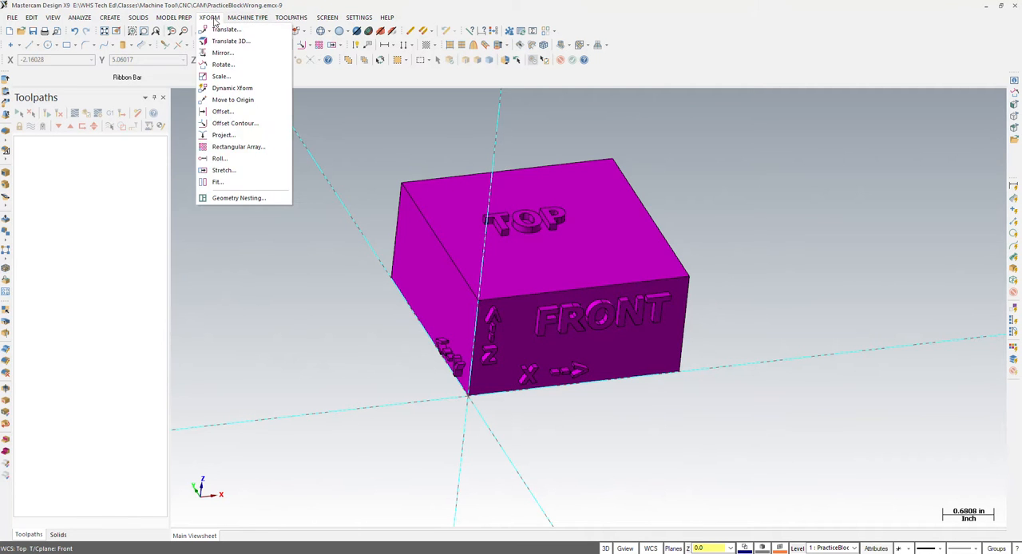
pyautogui.click(231, 100)
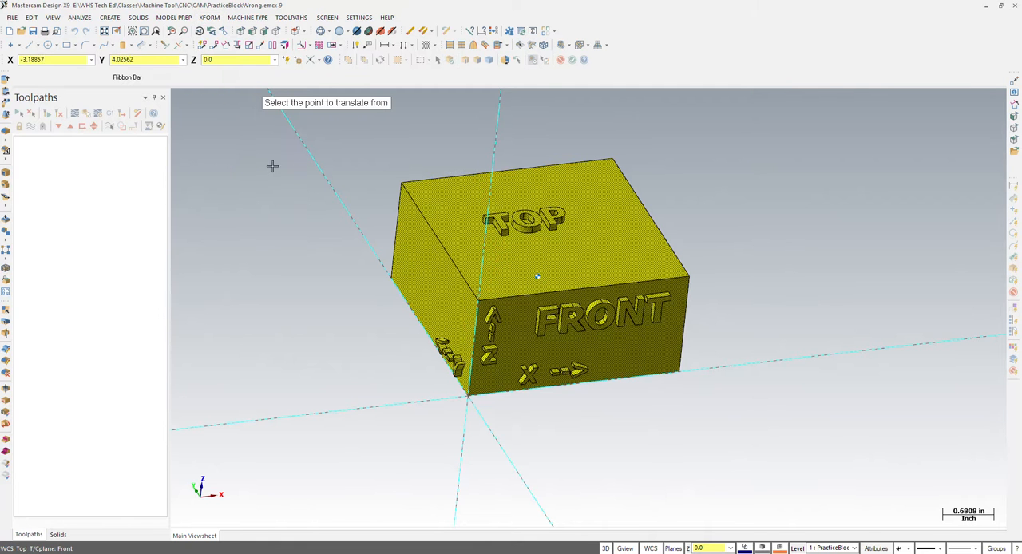
pyautogui.click(401, 183)
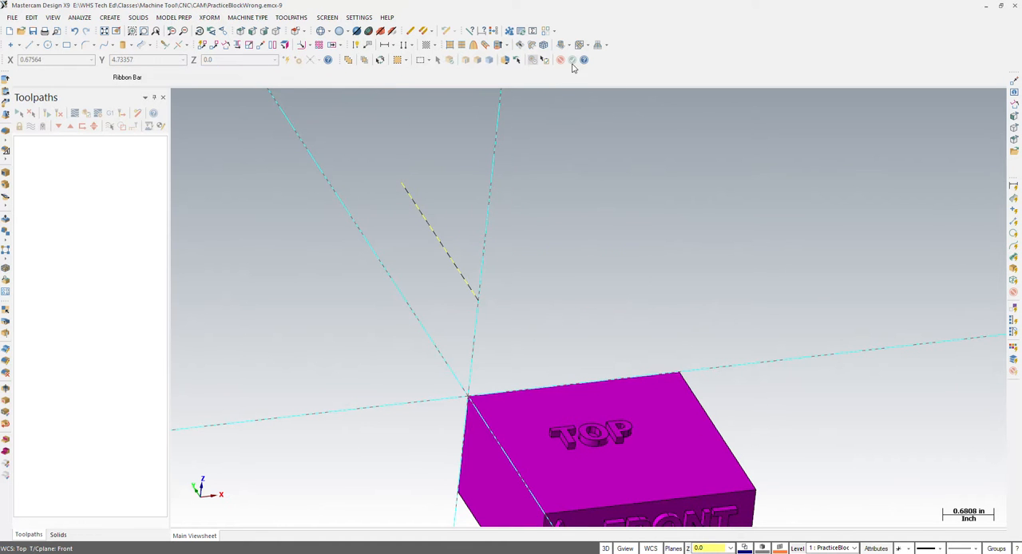
pyautogui.scroll(-2, 364, 198)
pyautogui.scroll(1, 455, 375)
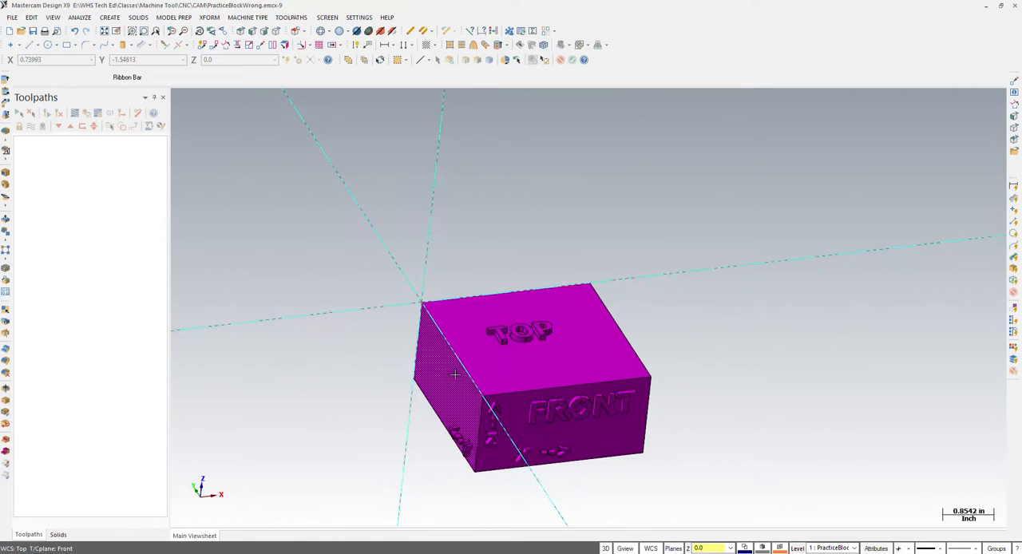
pyautogui.scroll(2, 435, 343)
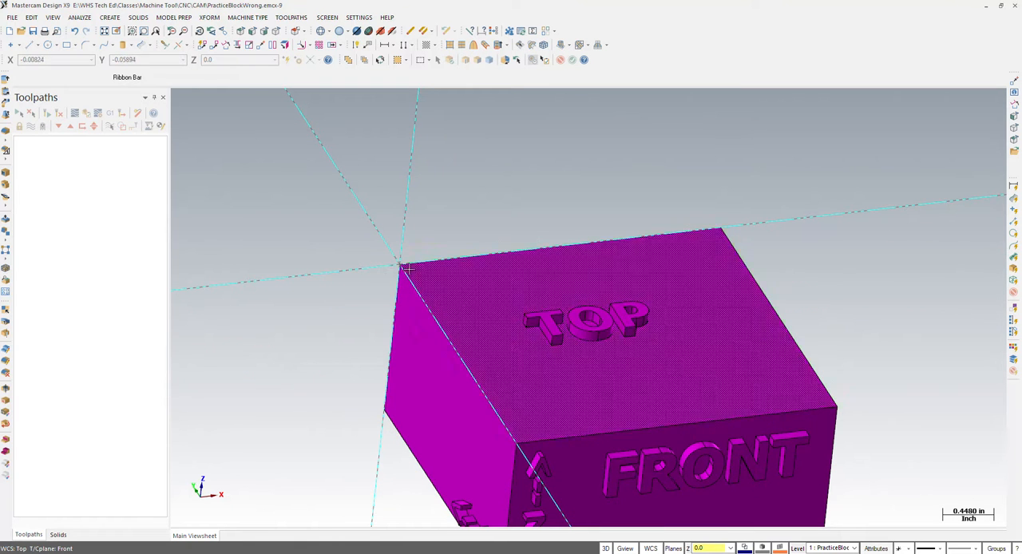
pyautogui.scroll(-3, 277, 221)
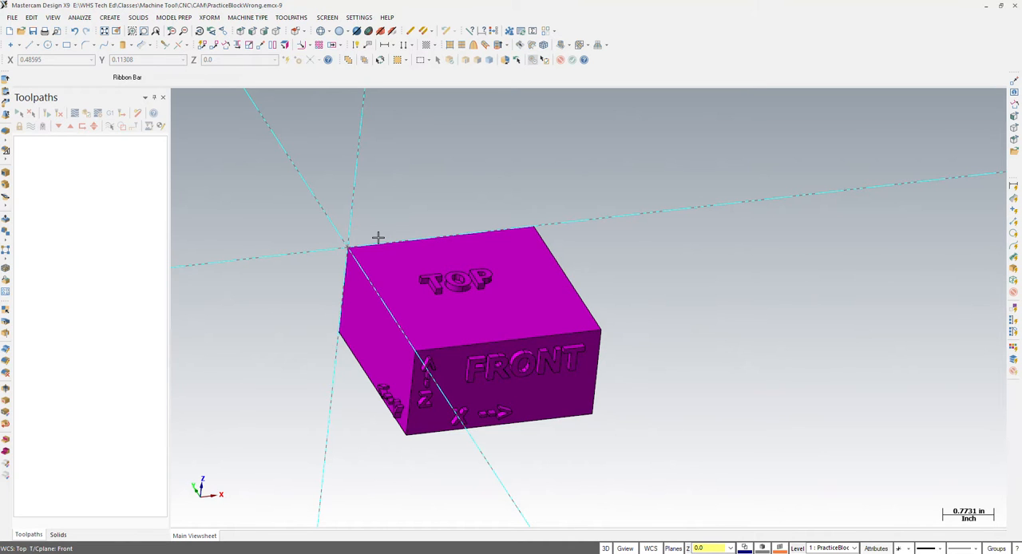
# - Open the mill machine definition list for management and remove the existing Generic Haas 3X Mill entry from the menu items
pyautogui.click(248, 17)
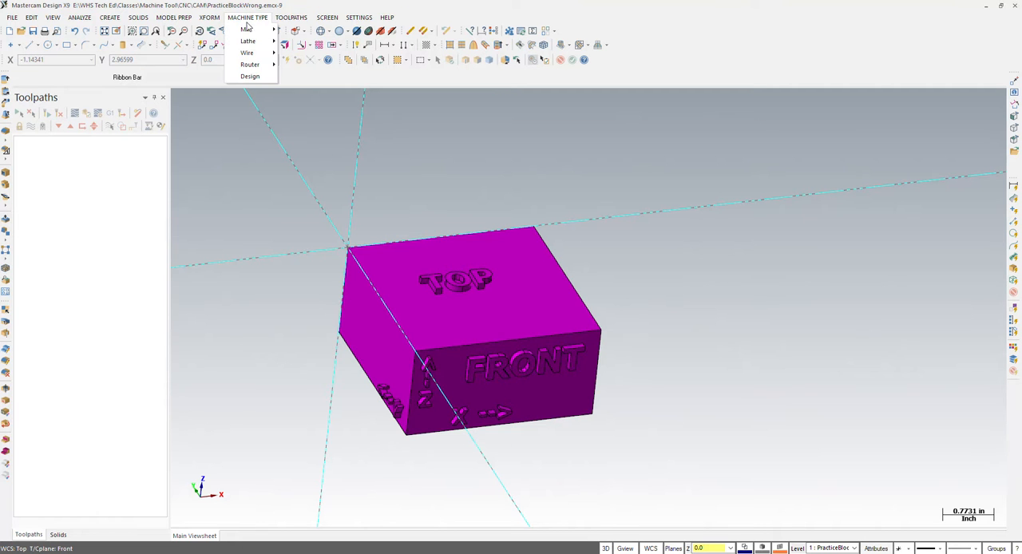
pyautogui.moveTo(249, 54)
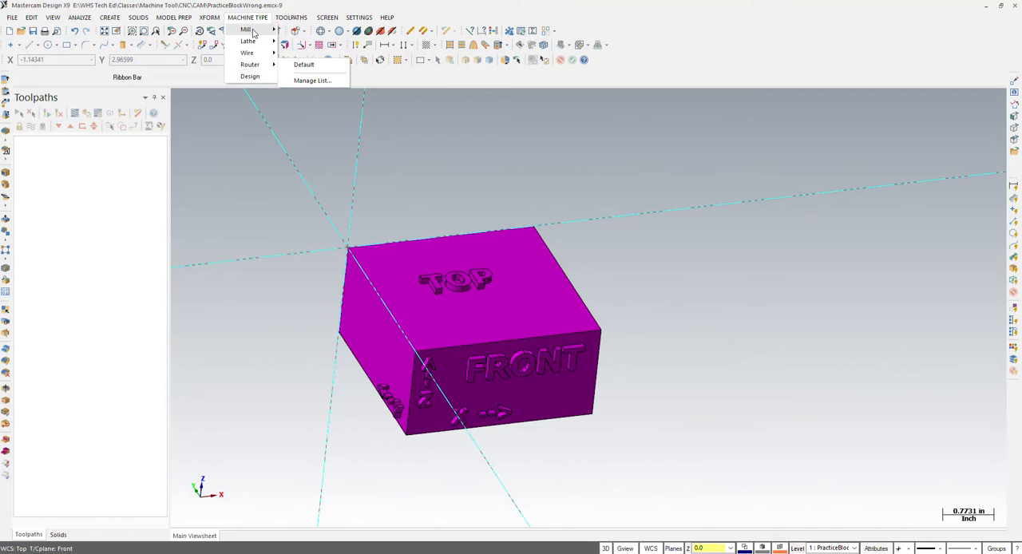
pyautogui.moveTo(254, 32)
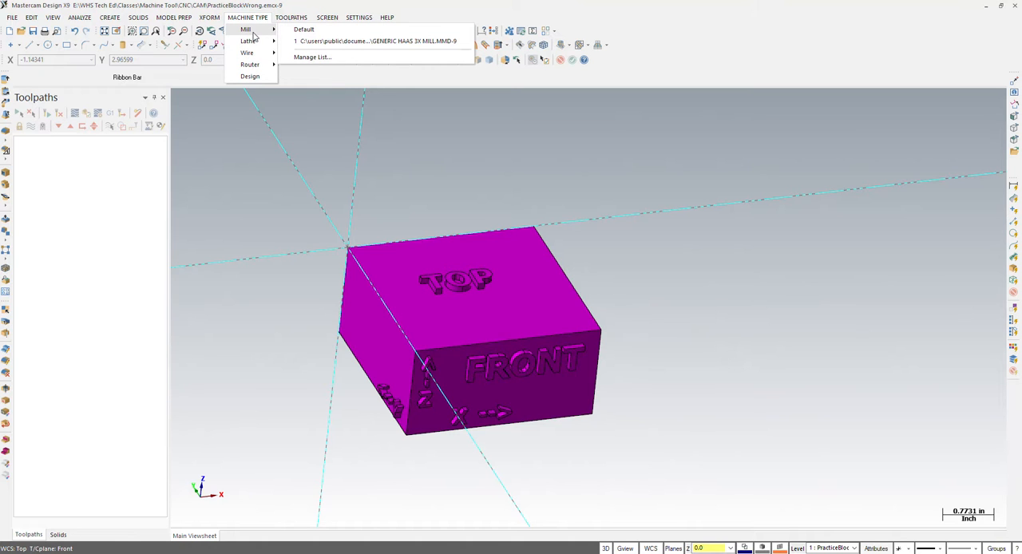
pyautogui.click(312, 58)
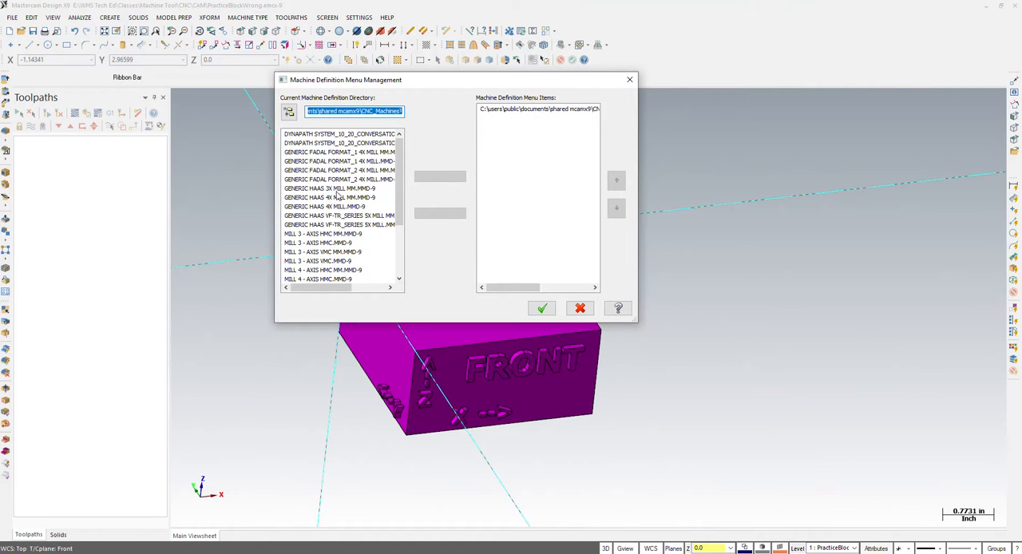
pyautogui.click(347, 190)
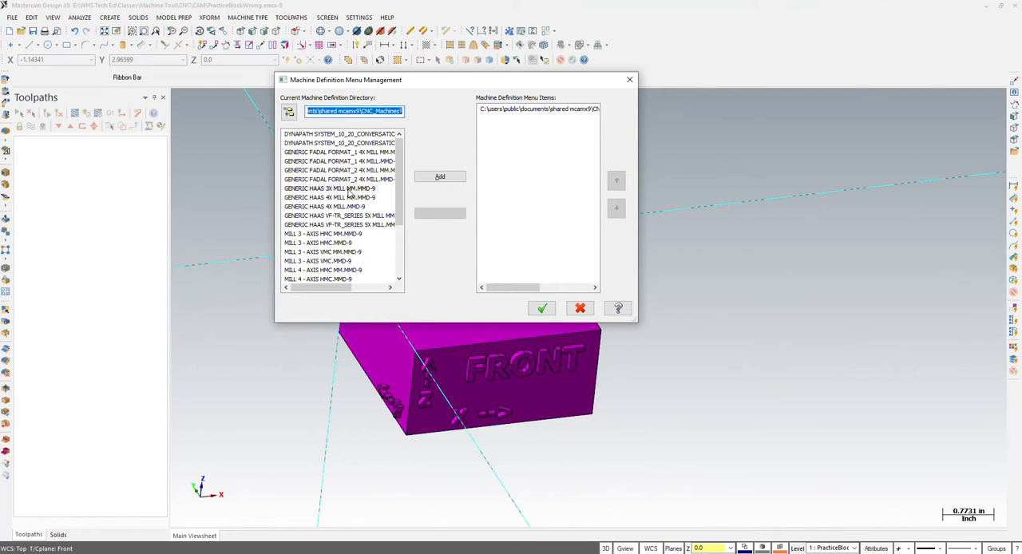
pyautogui.click(523, 111)
pyautogui.click(439, 214)
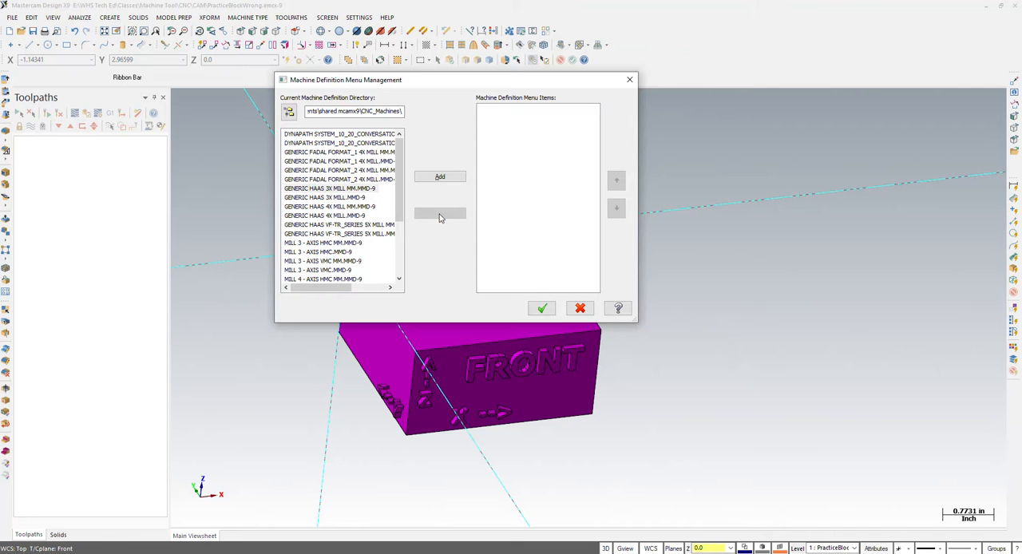
# - Add the inch machine definition GENERIC HAAS 3X MILL.MMD-9 to the mill menu items and accept the list
pyautogui.click(321, 197)
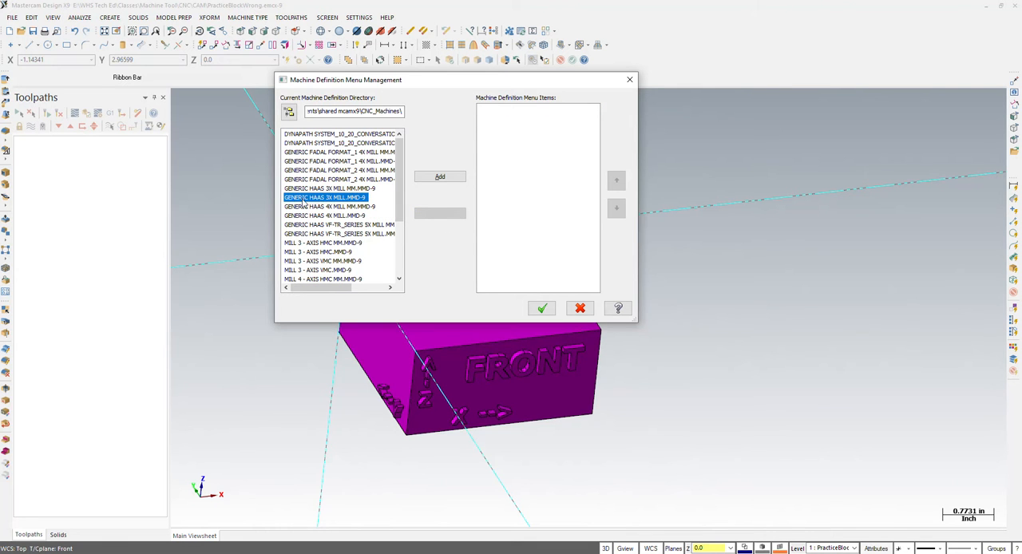
pyautogui.click(356, 190)
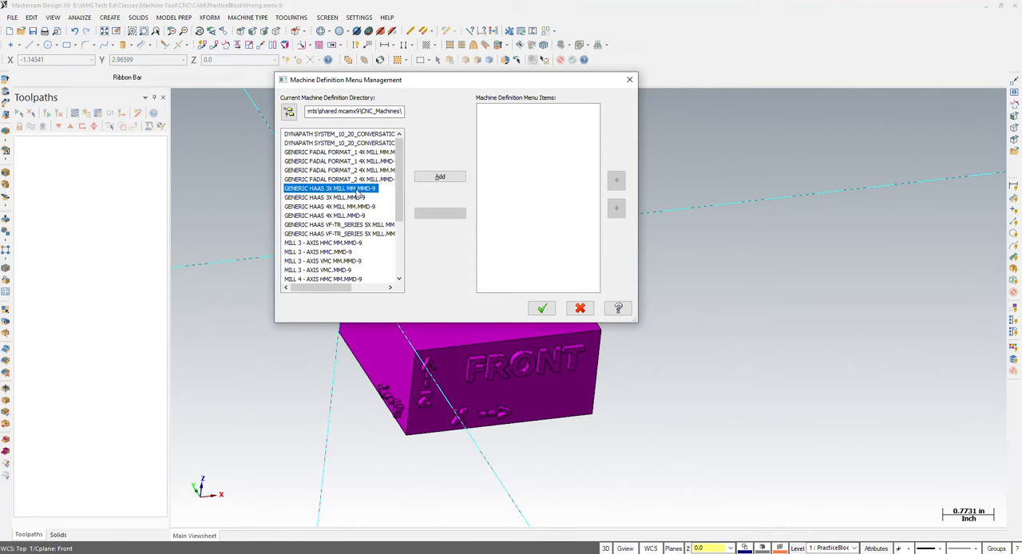
pyautogui.click(354, 198)
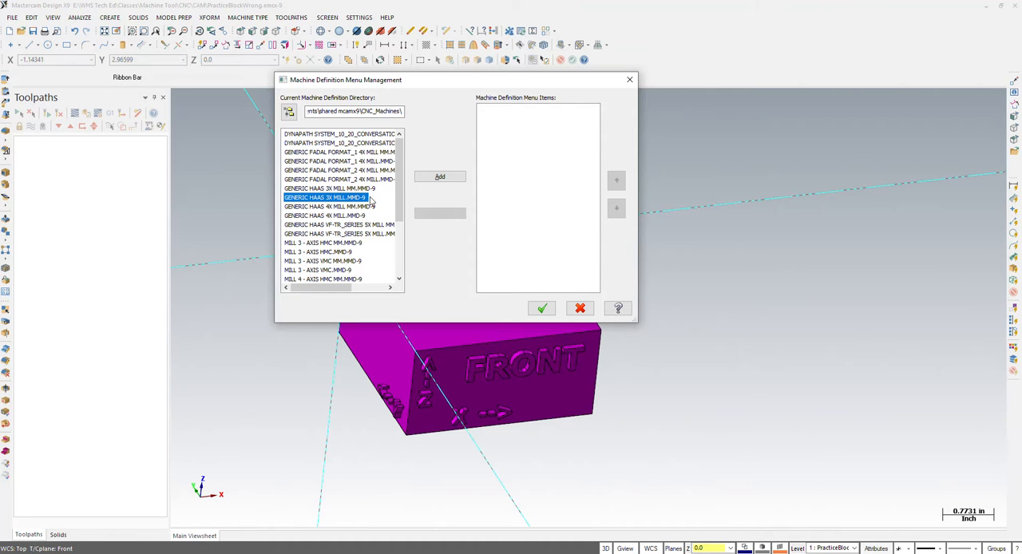
pyautogui.click(431, 178)
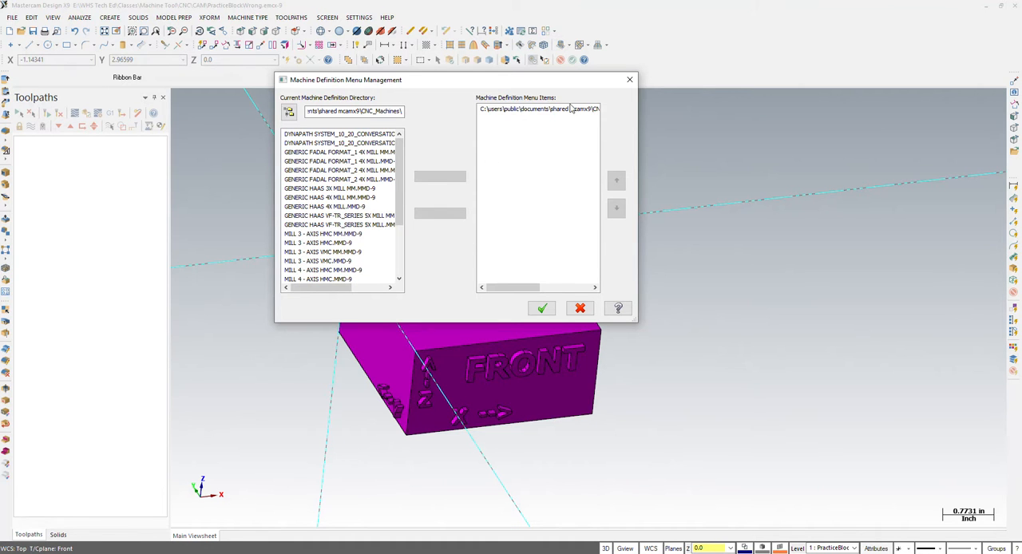
pyautogui.click(541, 308)
# - Set the machine type to the mill definition GENERIC HAAS 3X MILL.MMD-9
pyautogui.click(247, 17)
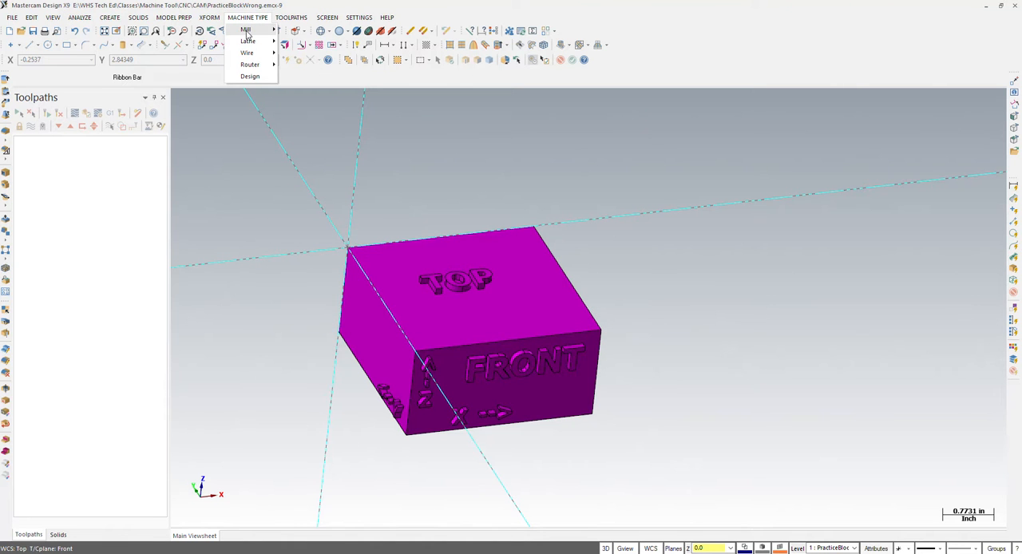
pyautogui.moveTo(249, 29)
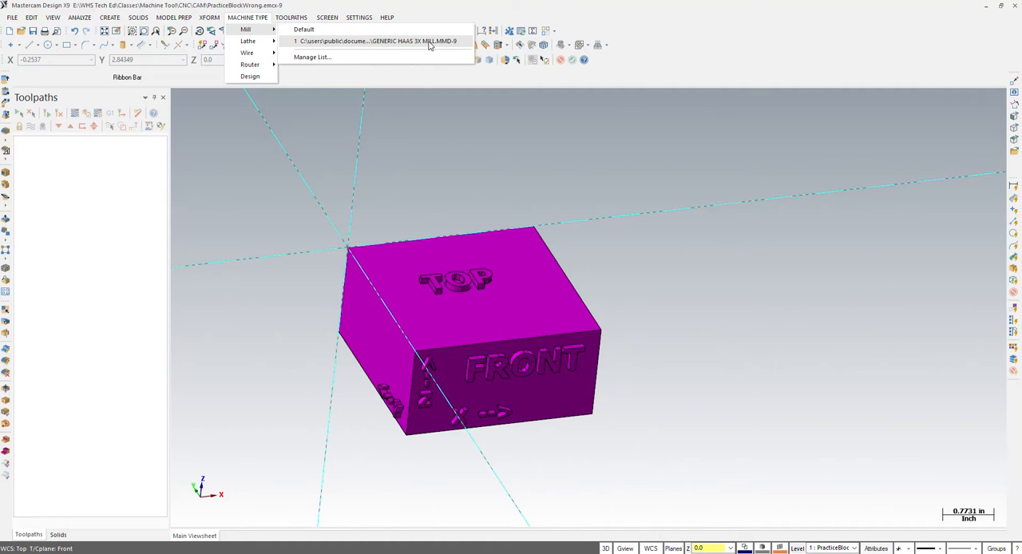
pyautogui.click(310, 42)
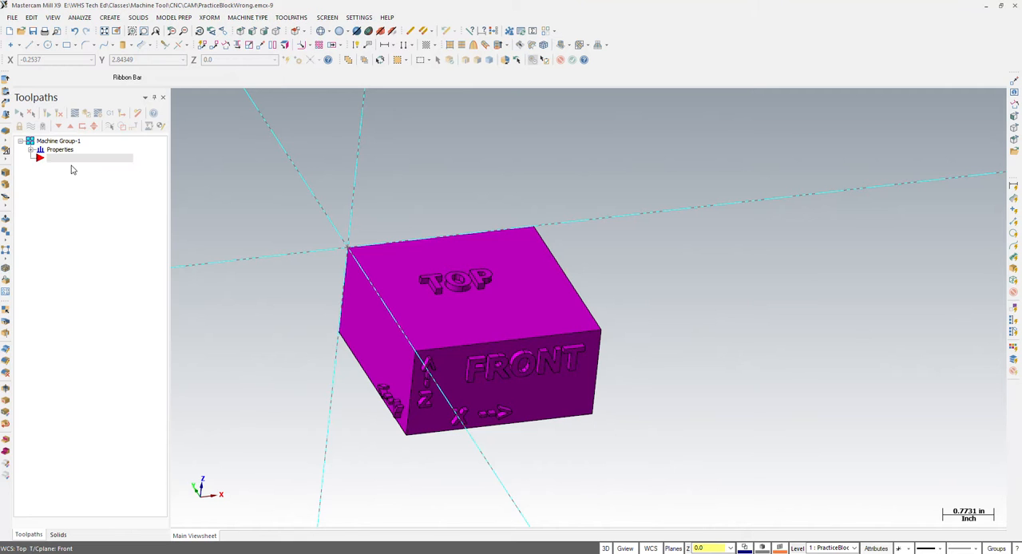